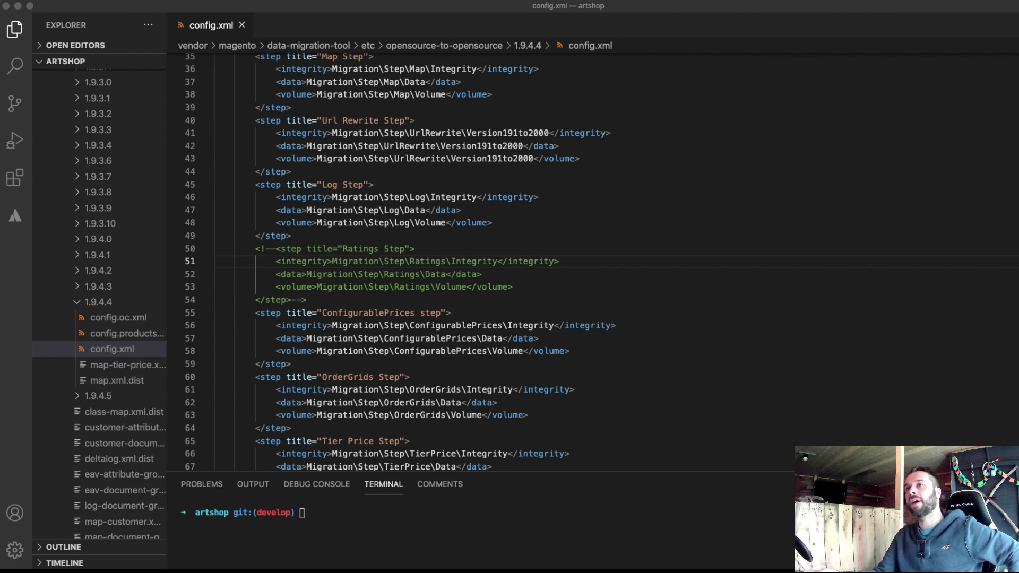
Step: Narrow the editor's file tree slightly and bring up the Artshop Migration note in Notes
left_click(166, 165)
left_click_drag(166, 165, 164, 165)
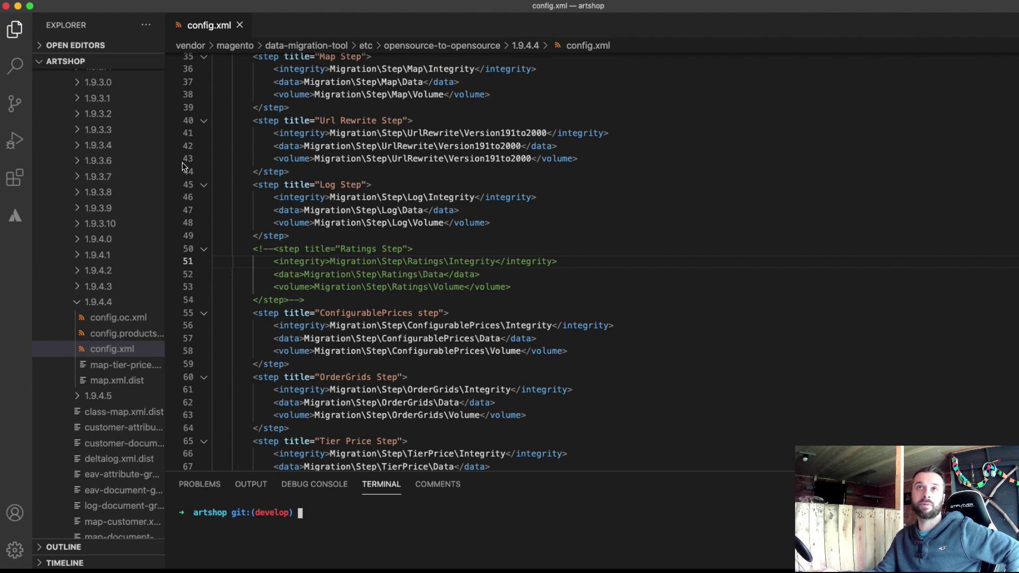
key("ctrl+Up")
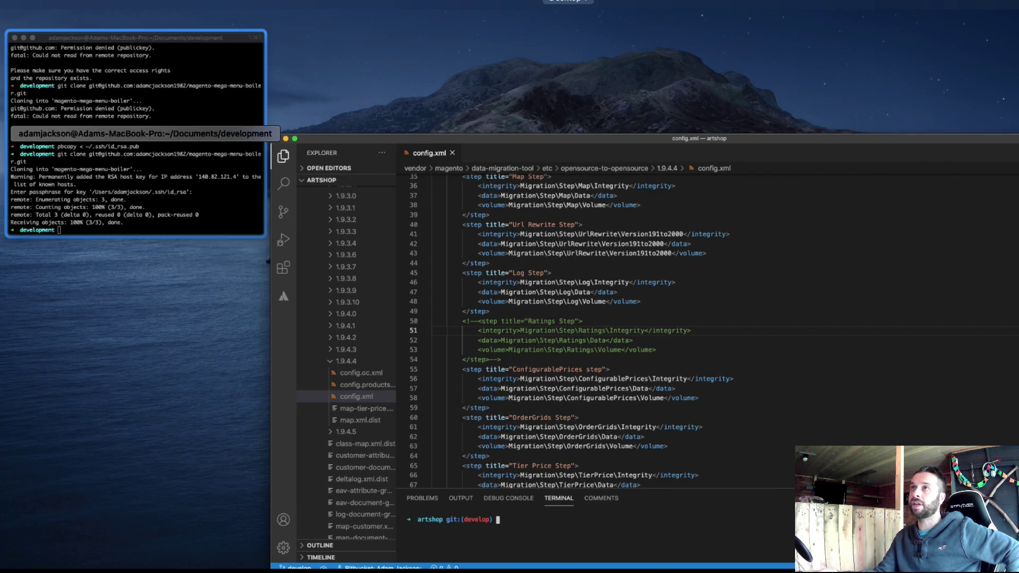
key("super+Tab")
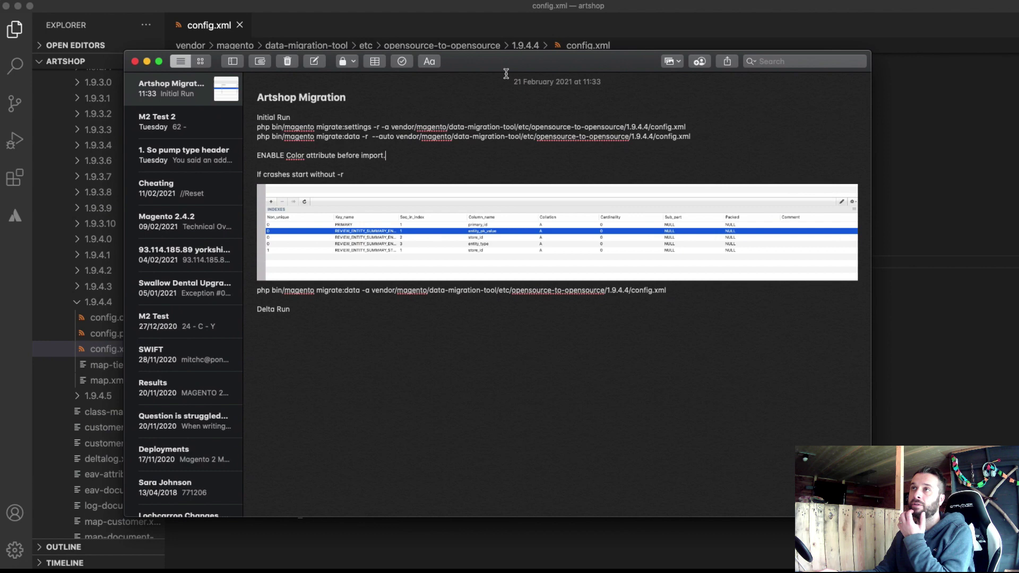
left_click(231, 62)
left_click(232, 62)
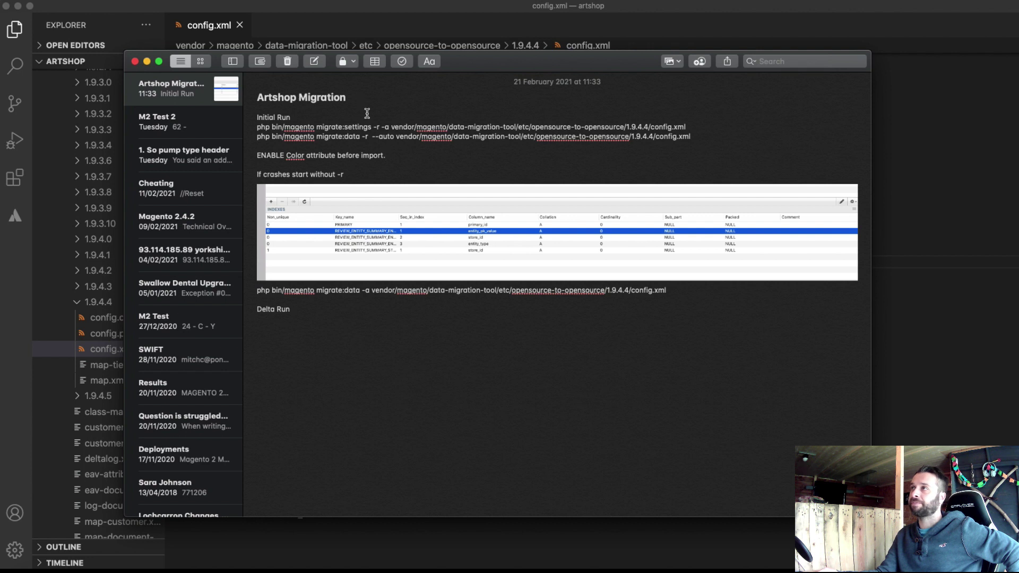
Step: Select the migrate:settings command line in the note's Initial Run commands
left_click_drag(258, 127, 346, 122)
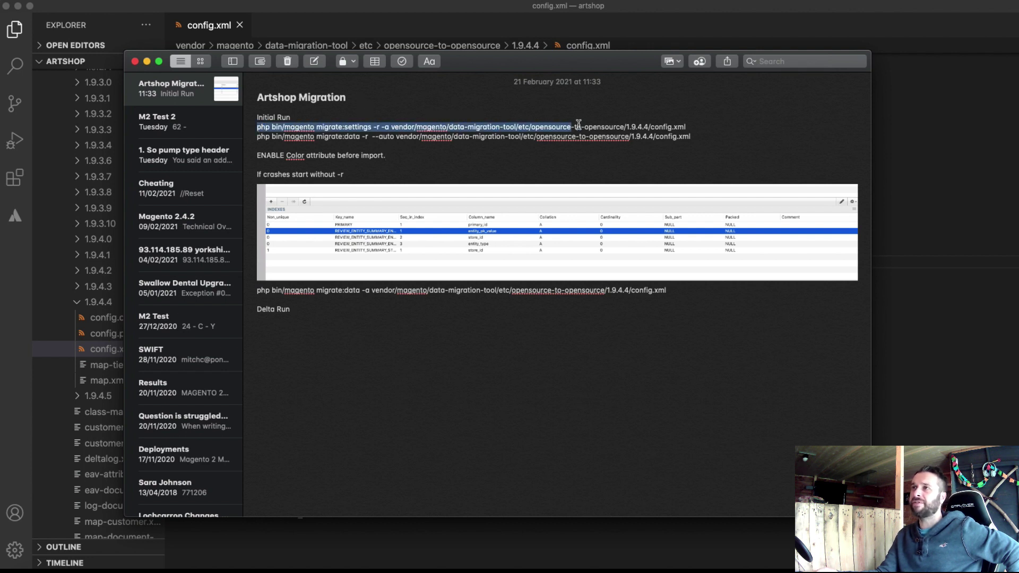
left_click_drag(578, 124, 693, 127)
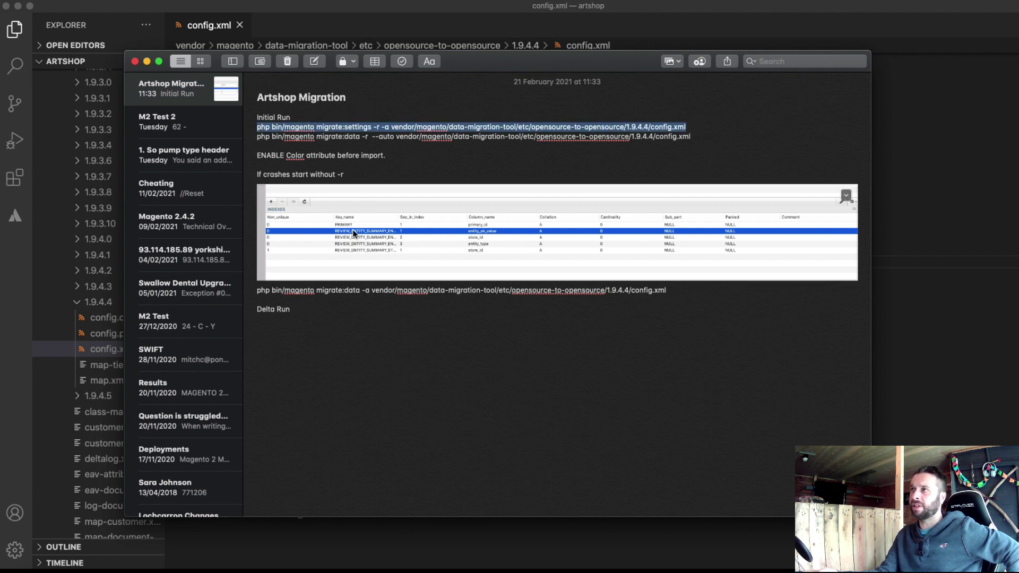
left_click(353, 229)
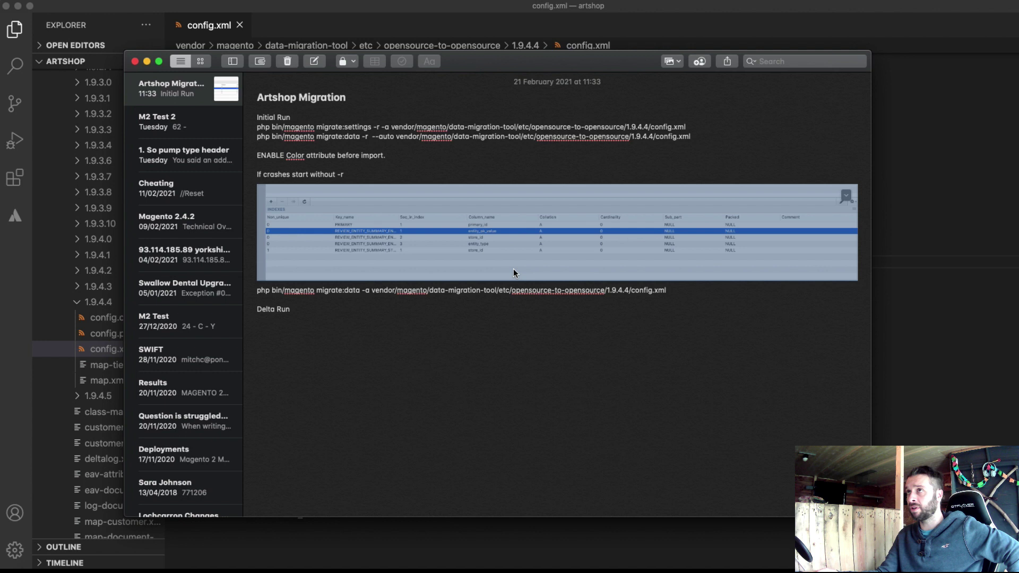
left_click(655, 309)
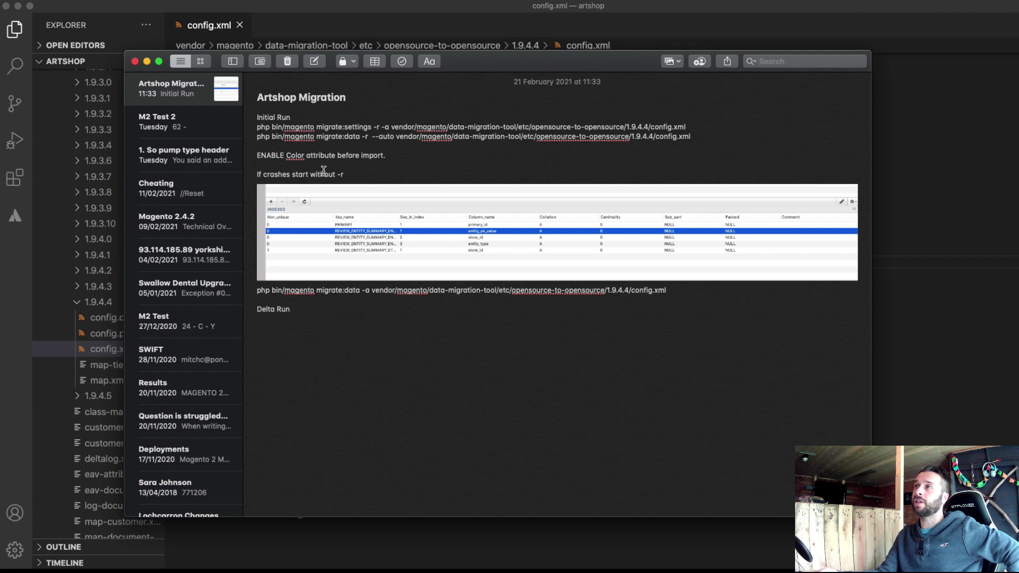
mouse_move(257, 127)
left_mouse_down()
mouse_move(697, 127)
mouse_move(688, 137)
mouse_move(251, 138)
left_mouse_up()
left_click(382, 140)
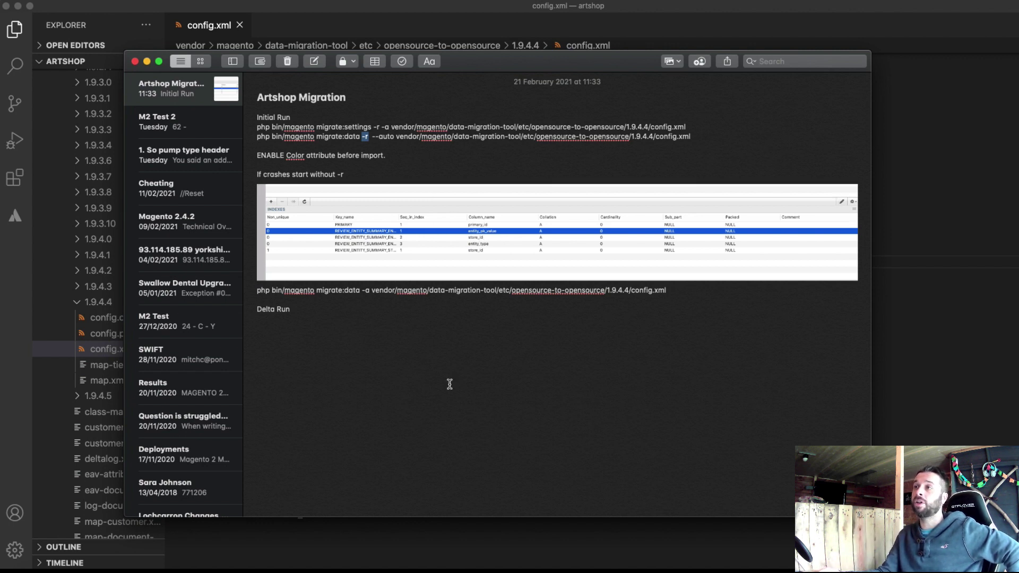
Step: Minimise the migration note and launch Sequel Pro on MAMP PRO's local MySQL 5.7.30 server
left_click(146, 61)
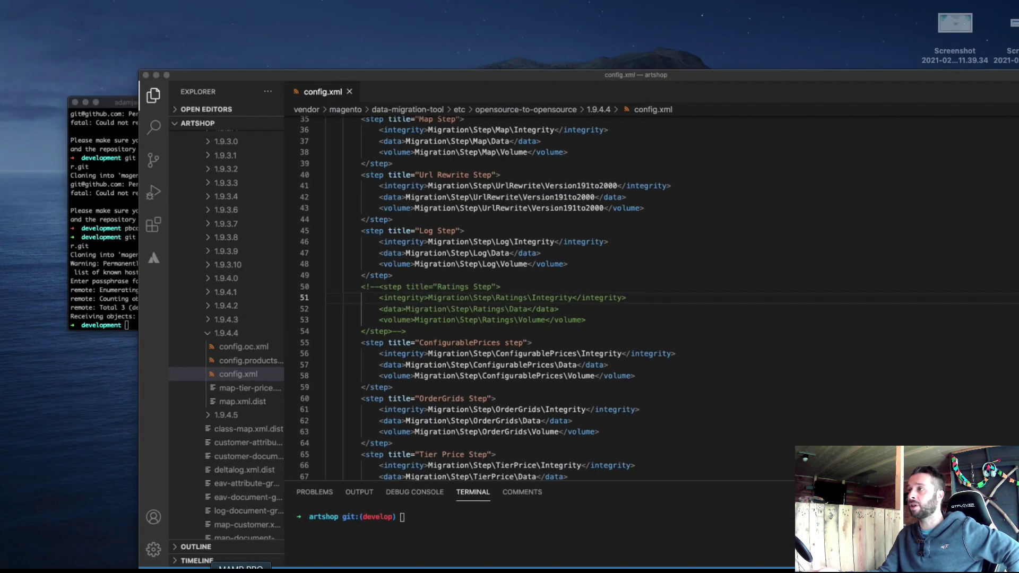
key("super+Tab")
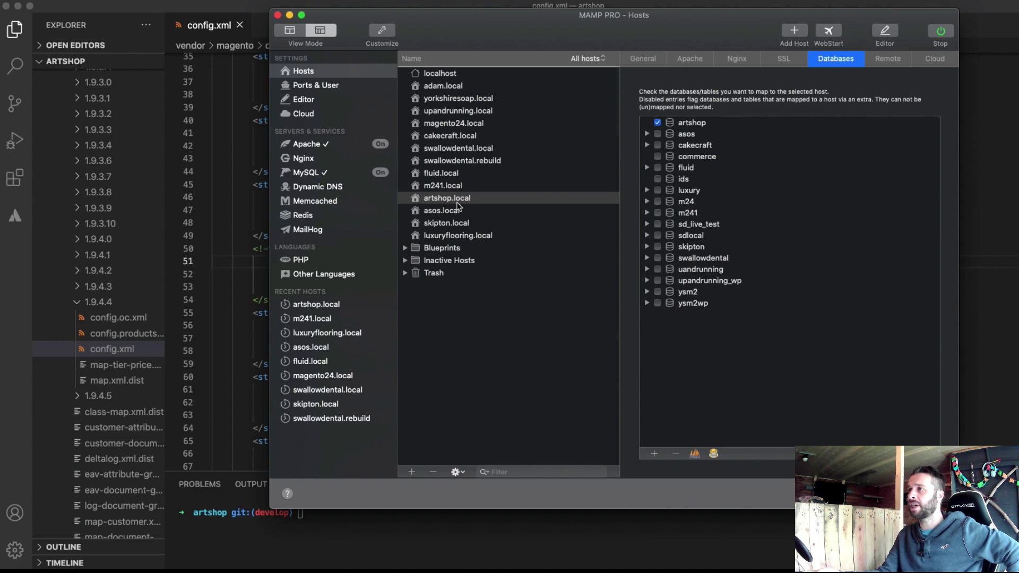
left_click(714, 455)
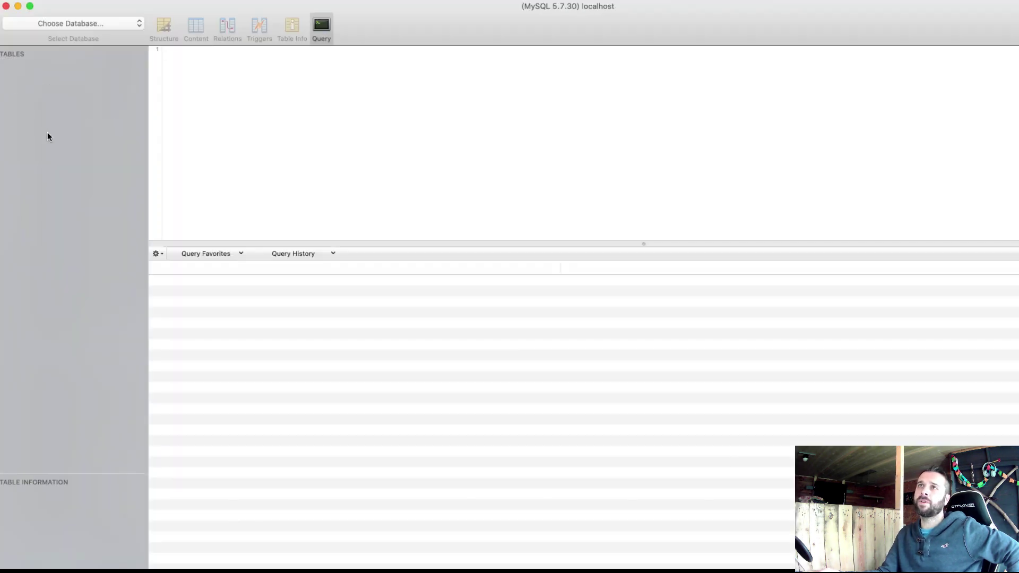
Step: Select the artshop database in Sequel Pro's database dropdown
left_click(73, 25)
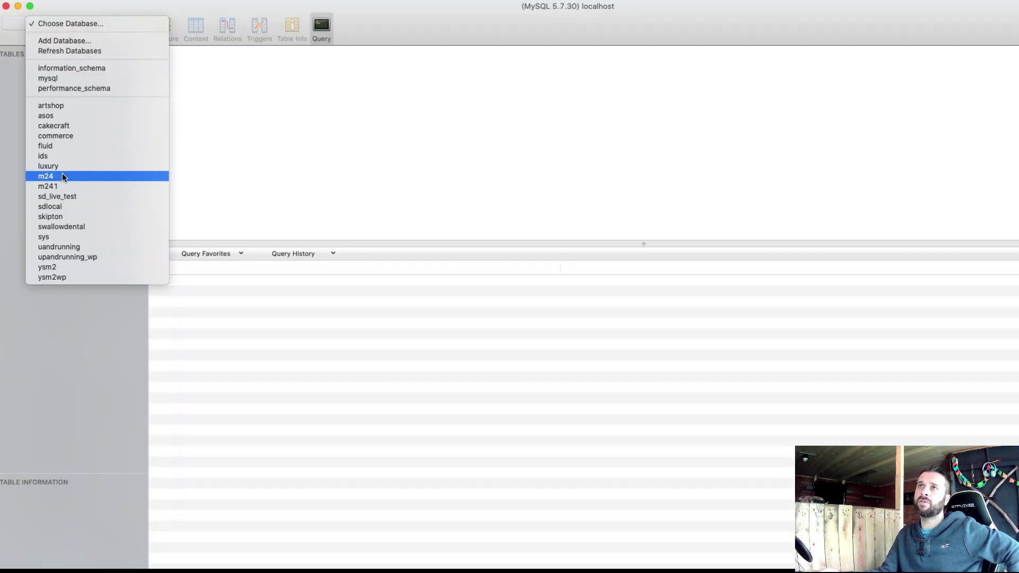
left_click(63, 115)
left_click(71, 23)
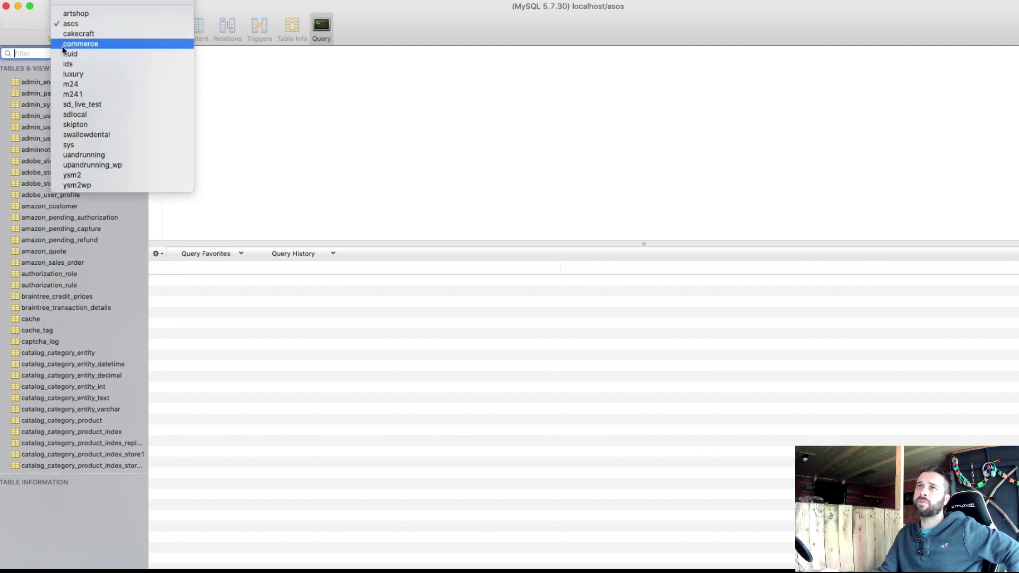
left_click(80, 13)
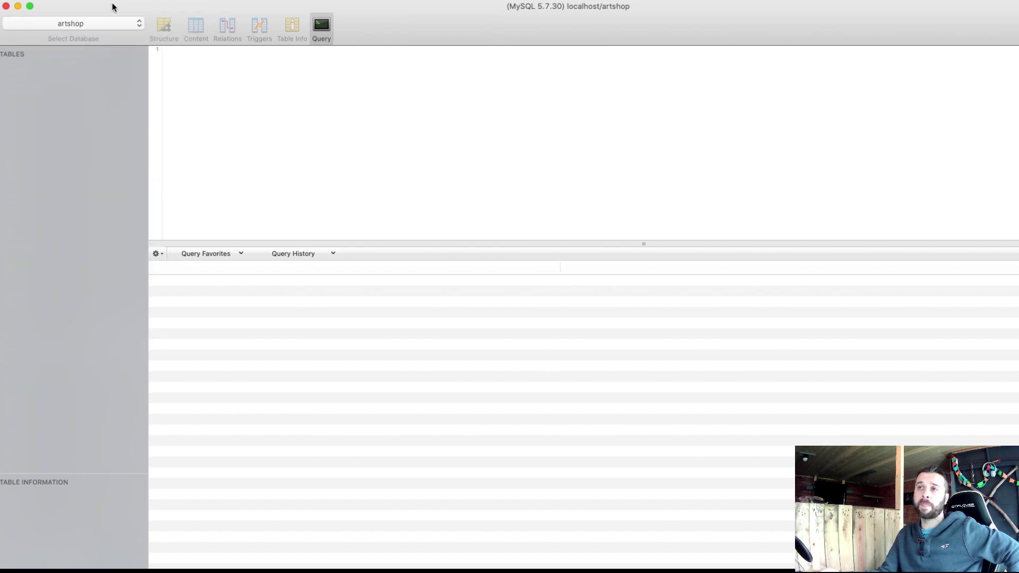
left_click_drag(109, 7, 115, 2)
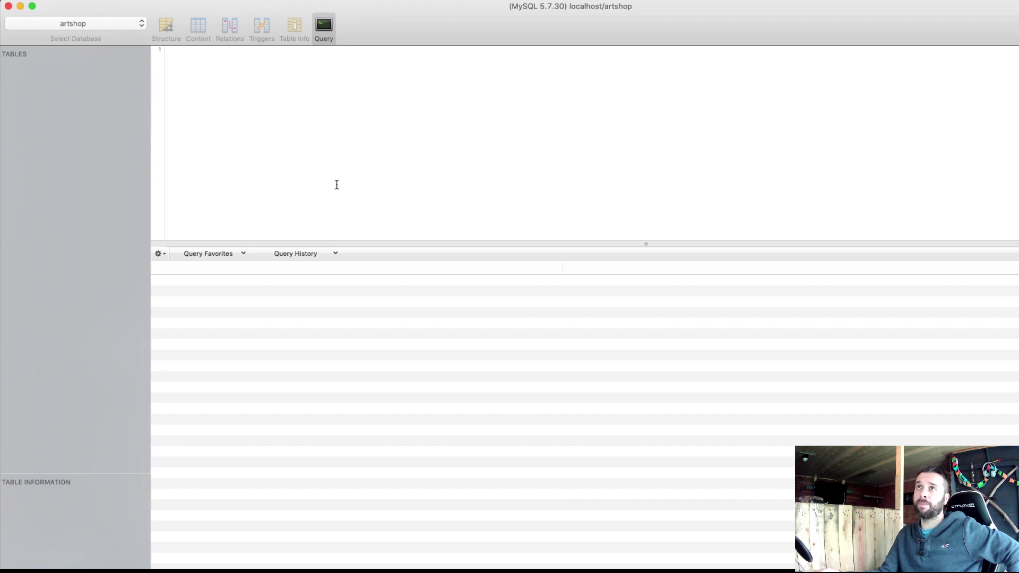
Step: Import the artshop_2021-02-03.sql.gz dump from the Desktop into artshop
left_click(94, 1)
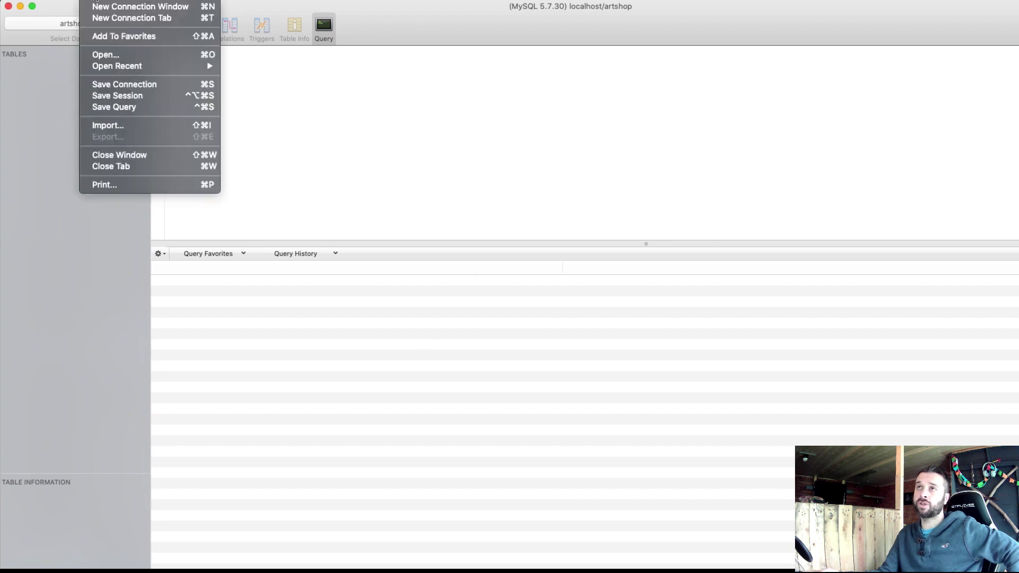
left_click(114, 129)
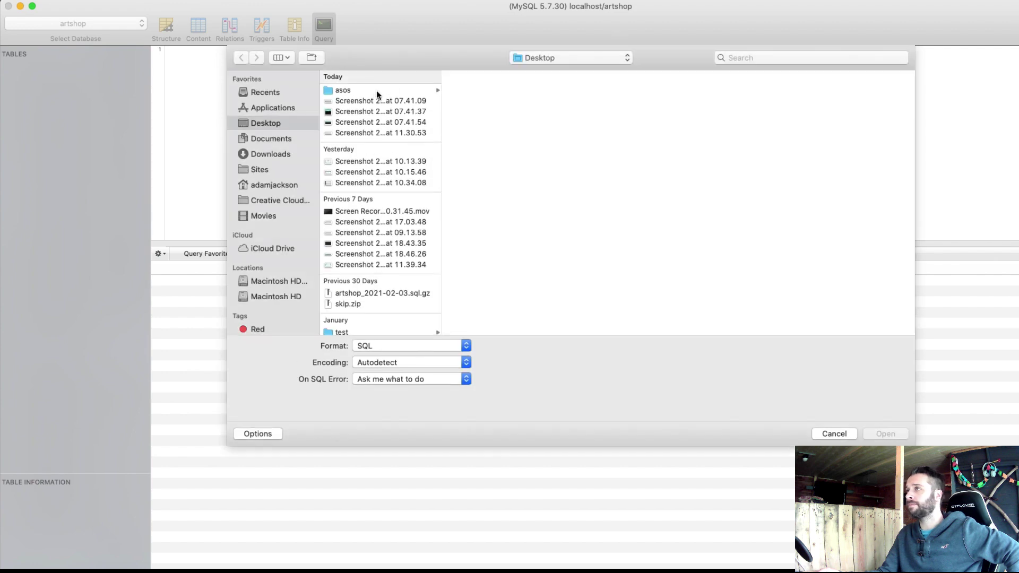
left_click(390, 292)
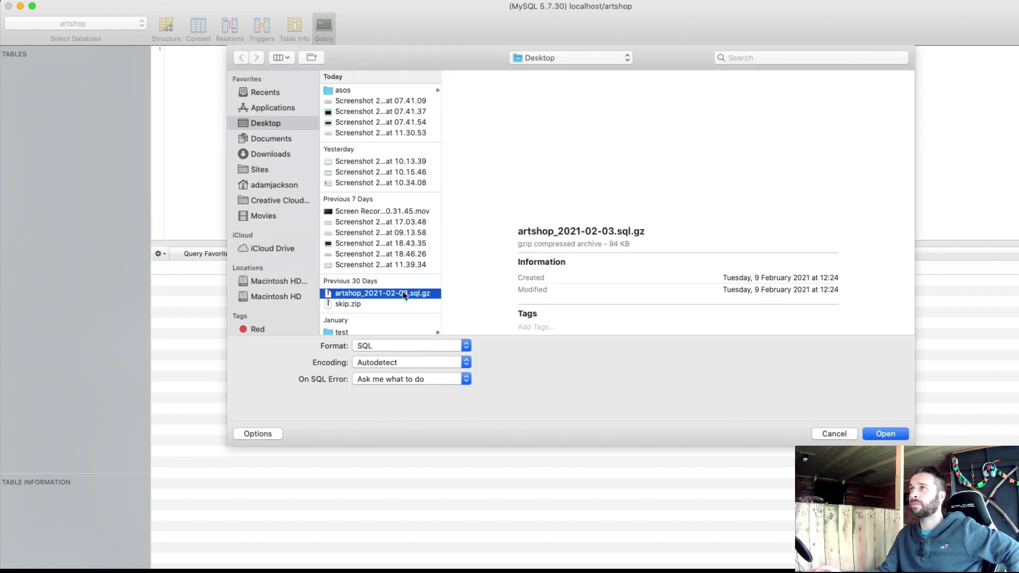
left_click(884, 434)
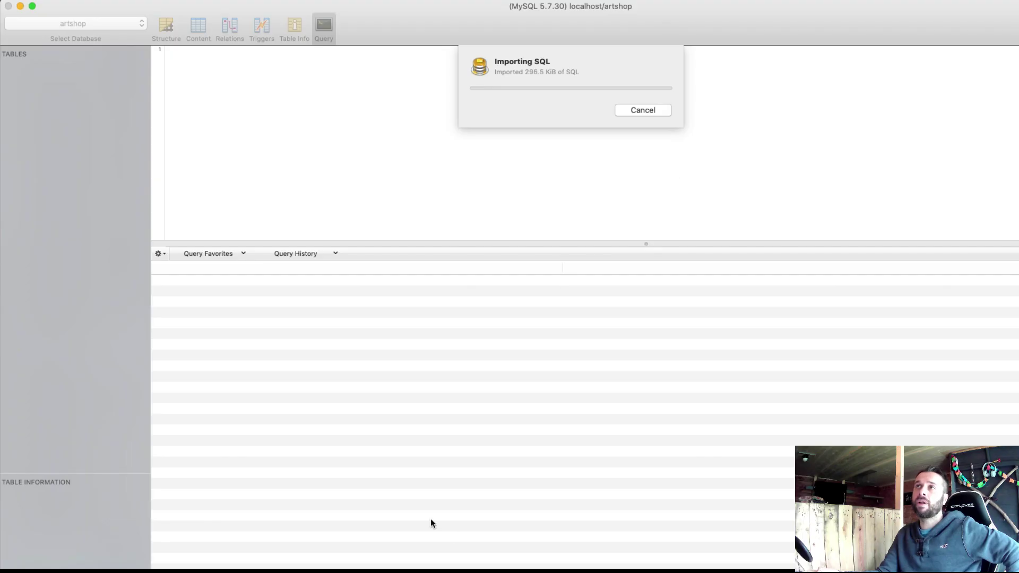
Step: Open app/etc/config.php and scroll to its connector_dynamic_content settings
left_click(372, 566)
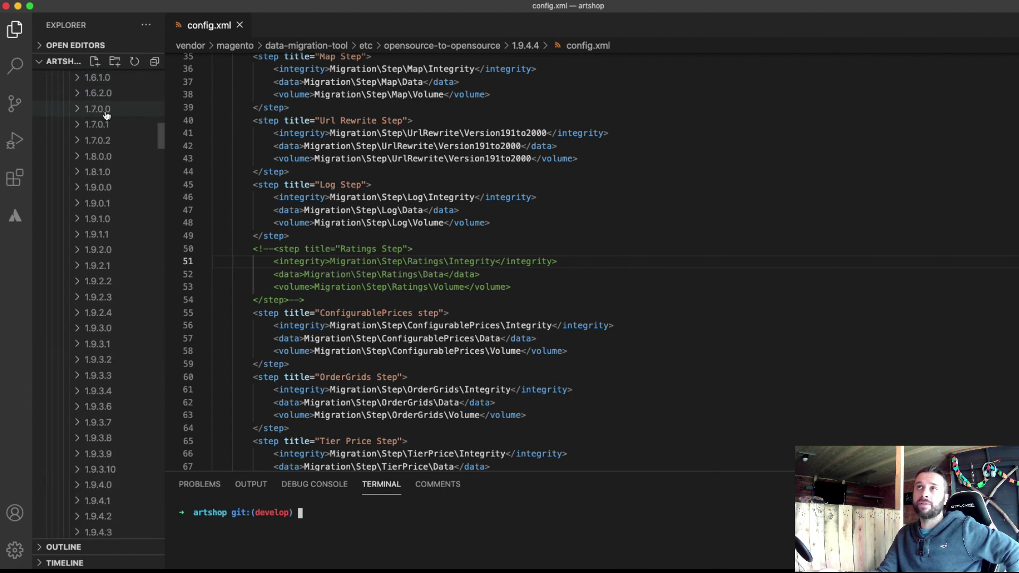
scroll(106, 115, "up", 15)
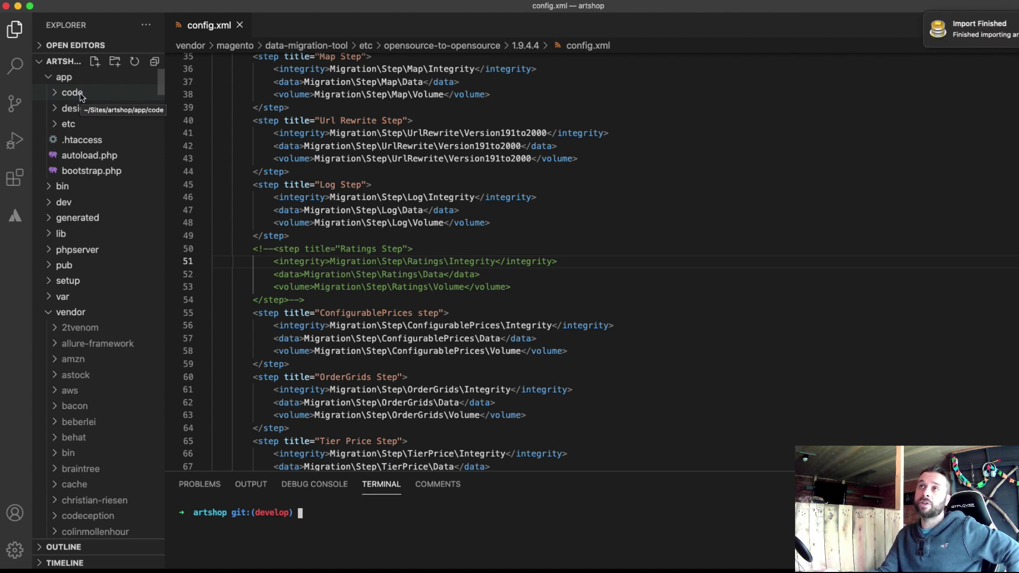
left_click(73, 126)
left_click(83, 144)
scroll(467, 223, "up", 10)
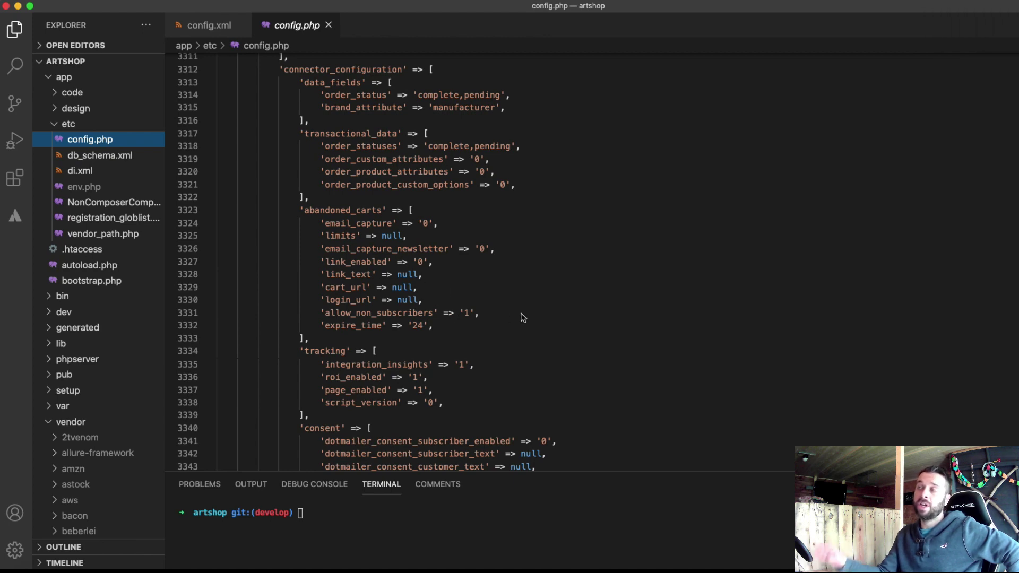
scroll(546, 297, "down", 20)
scroll(546, 297, "up", 10)
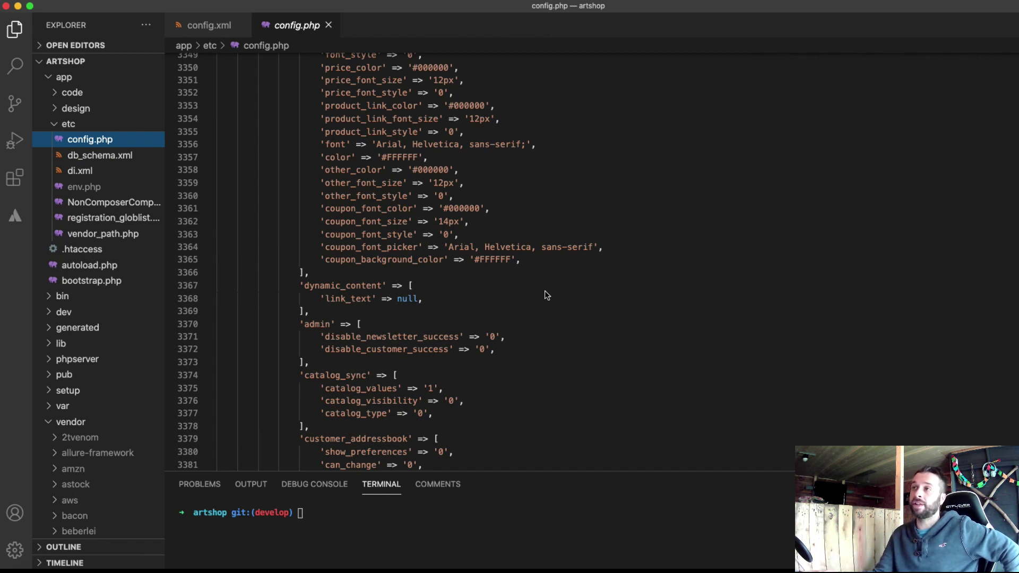
scroll(484, 291, "down", 10)
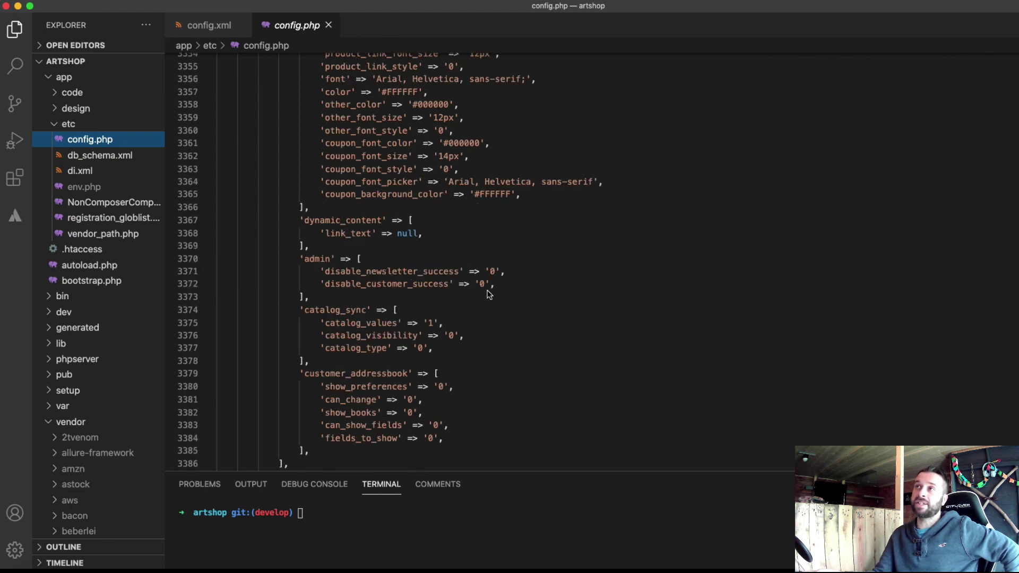
scroll(488, 295, "up", 20)
scroll(488, 296, "up", 15)
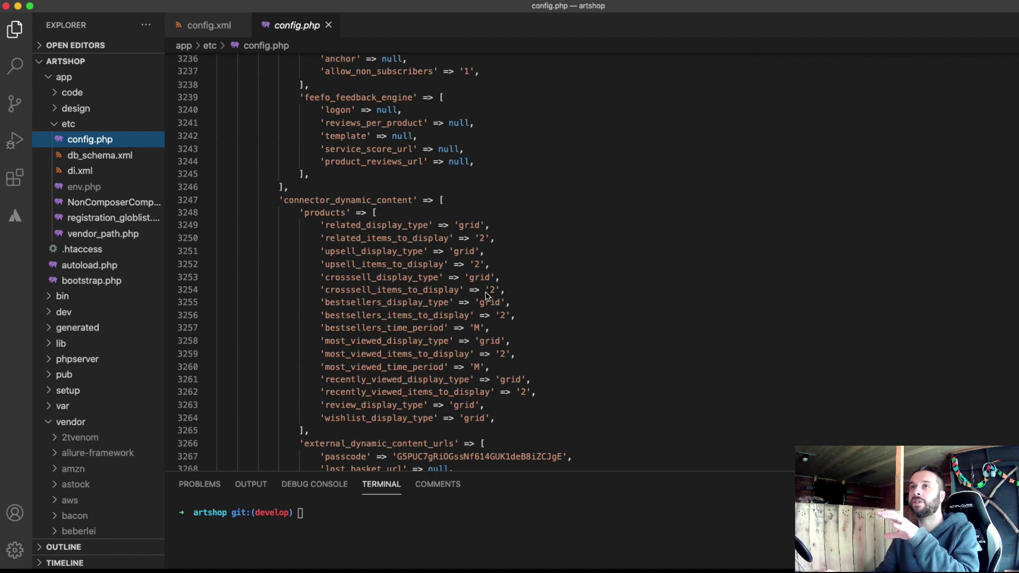
Step: Browse core_config_data rows filtered by 'cor' in Sequel Pro, then add -r to migrate:data
key("ctrl+Up")
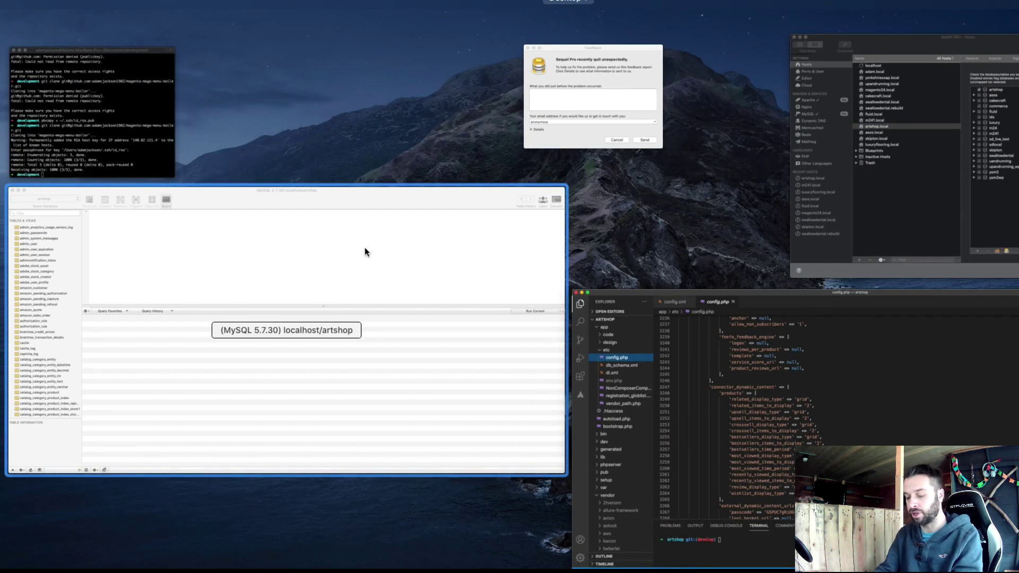
left_click(364, 248)
left_click(47, 54)
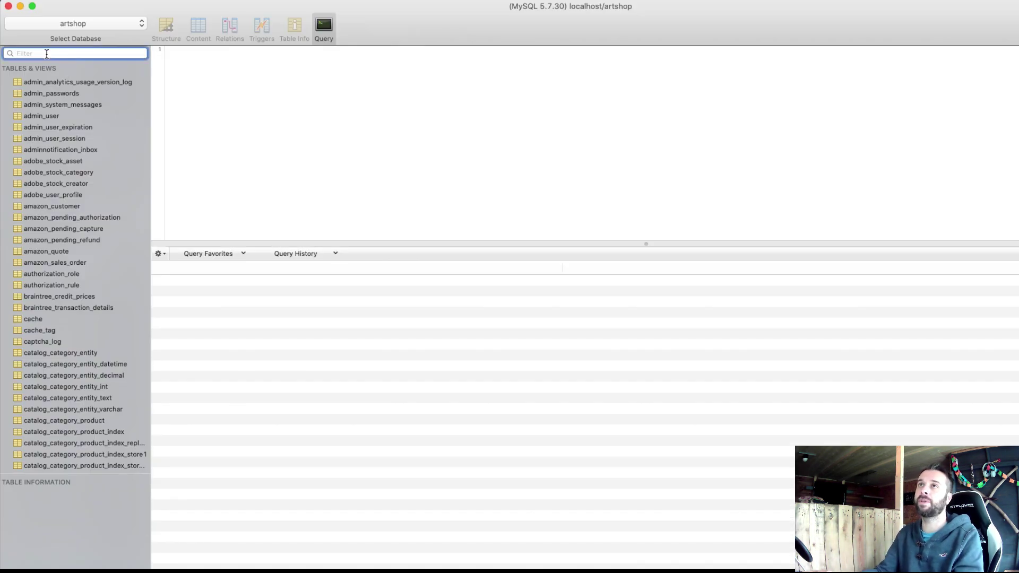
type("core")
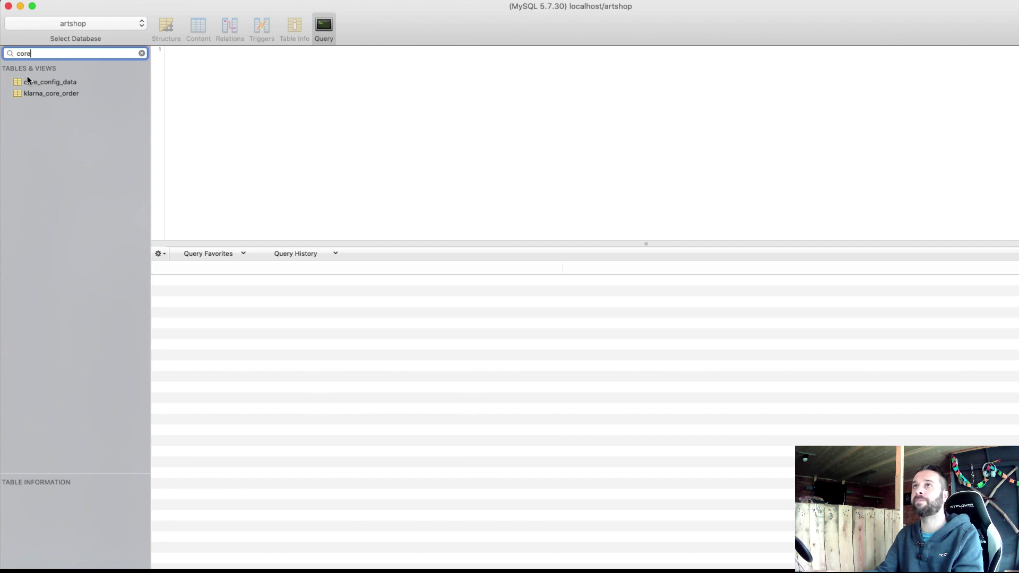
left_click(32, 81)
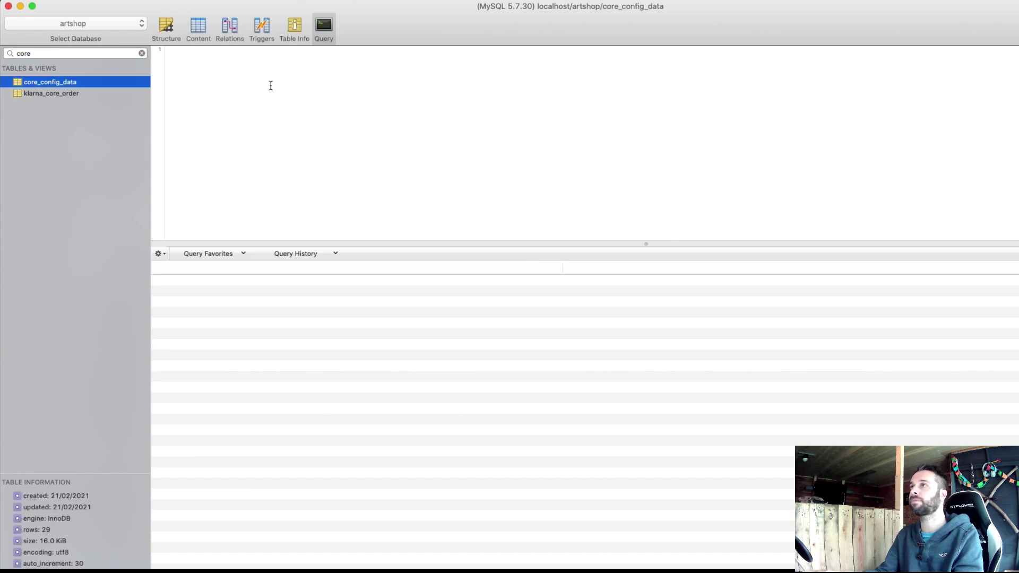
left_click(175, 30)
left_click(208, 35)
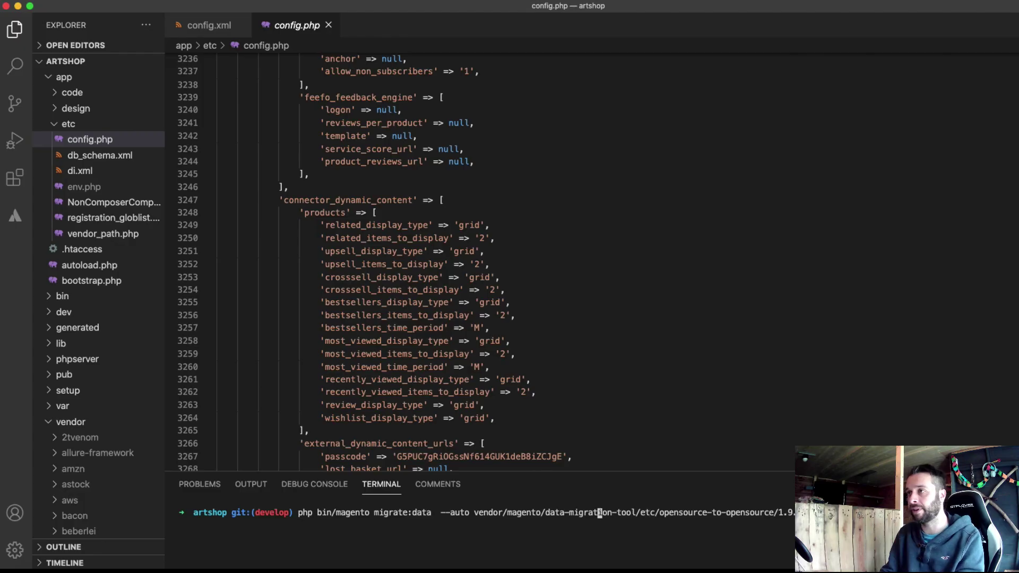
key("Left")
key("Left")
key("Left")
key("Left")
key("Left")
key("Left")
key("Left")
key("Left")
key("Left")
key("Left")
key("Left")
key("Left")
key("Left")
key("Left")
key("Left")
key("Left")
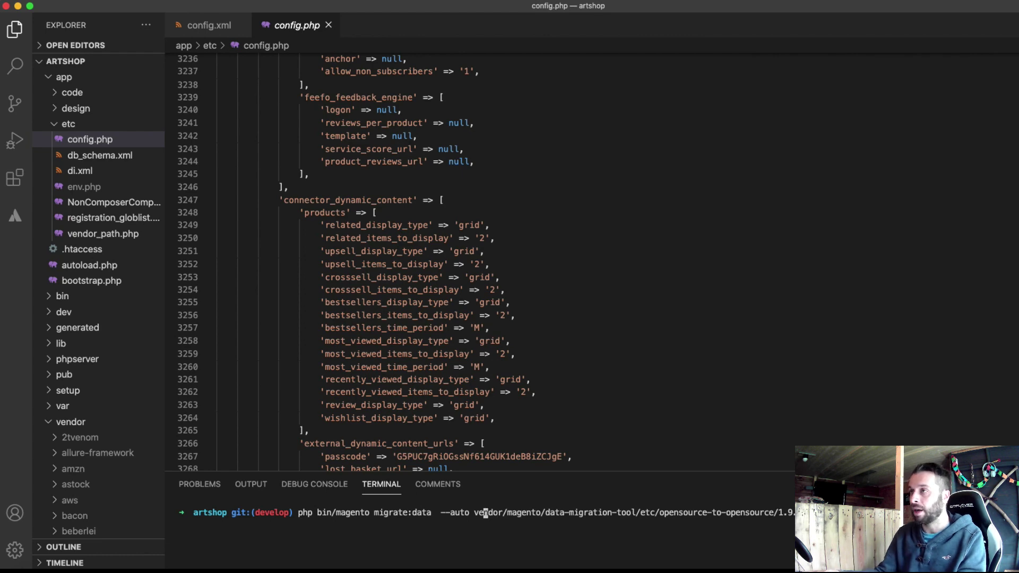
type("-r")
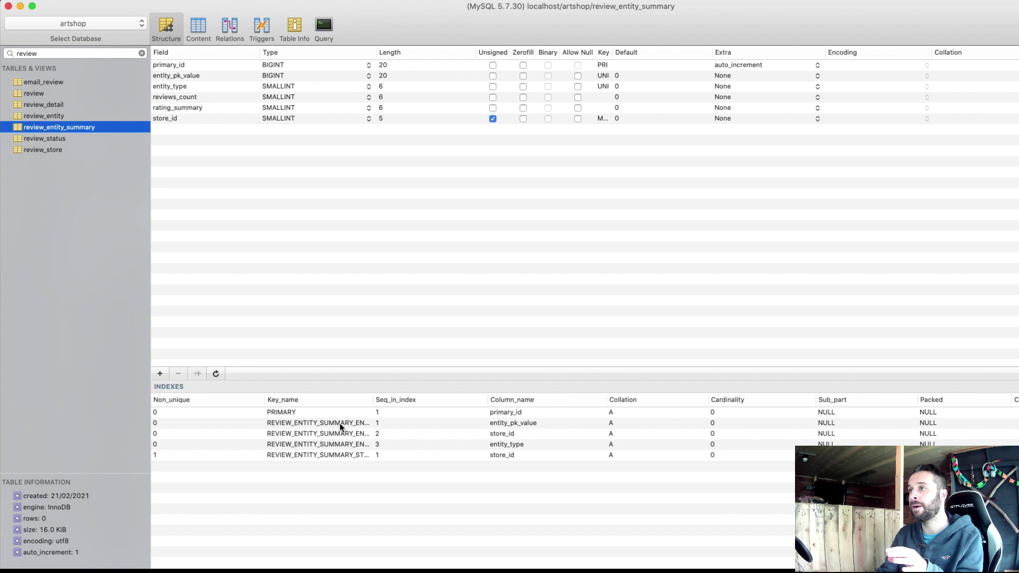
Step: Delete the composite index from review_entity_summary and clear the table filter
left_click(336, 423)
right_click(336, 422)
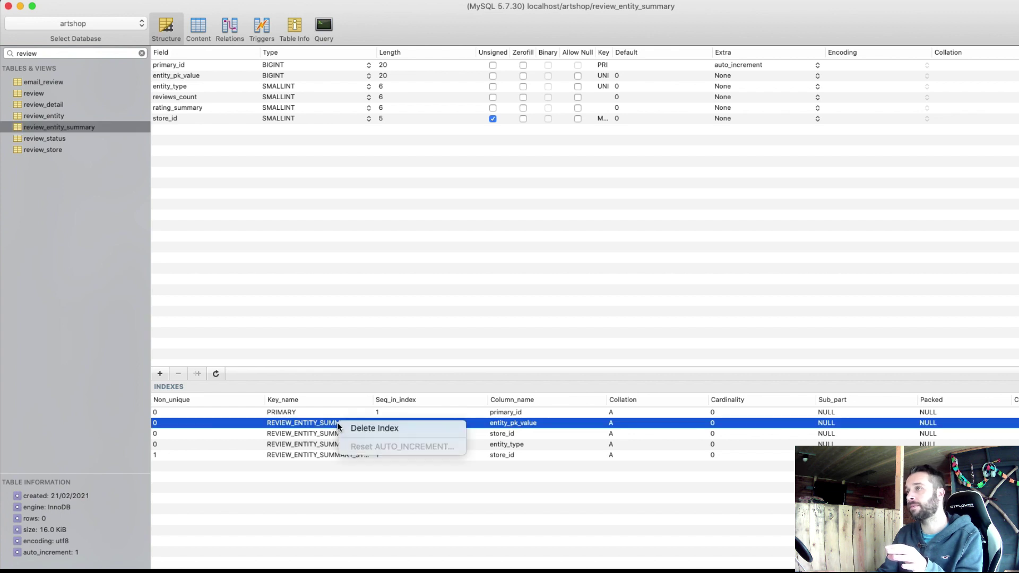
left_click(377, 428)
left_click(658, 128)
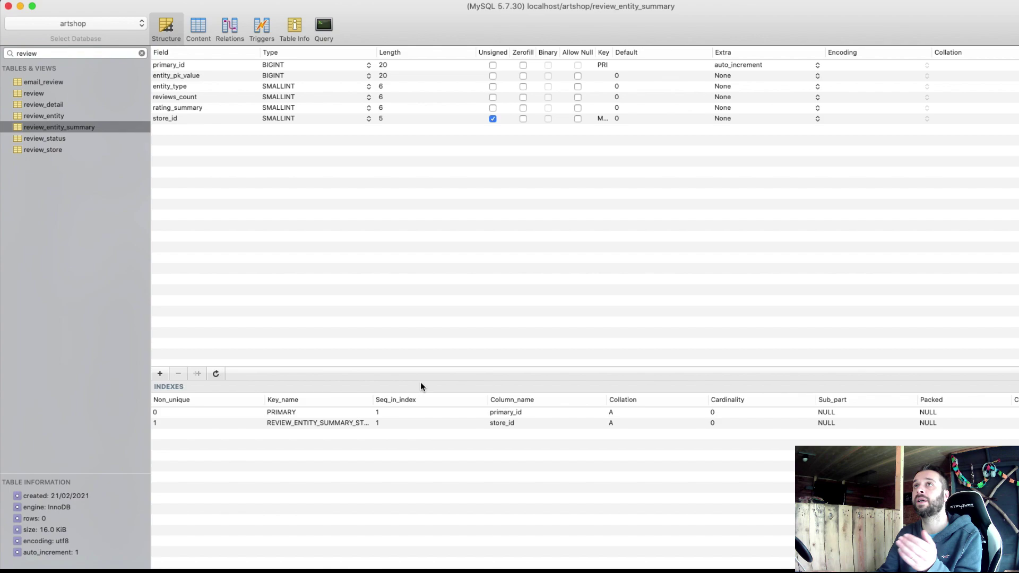
left_click(142, 53)
key("ctrl+Up")
Step: Dismiss the Sequel Pro crash report without sending it and return to VS Code
left_click(868, 374)
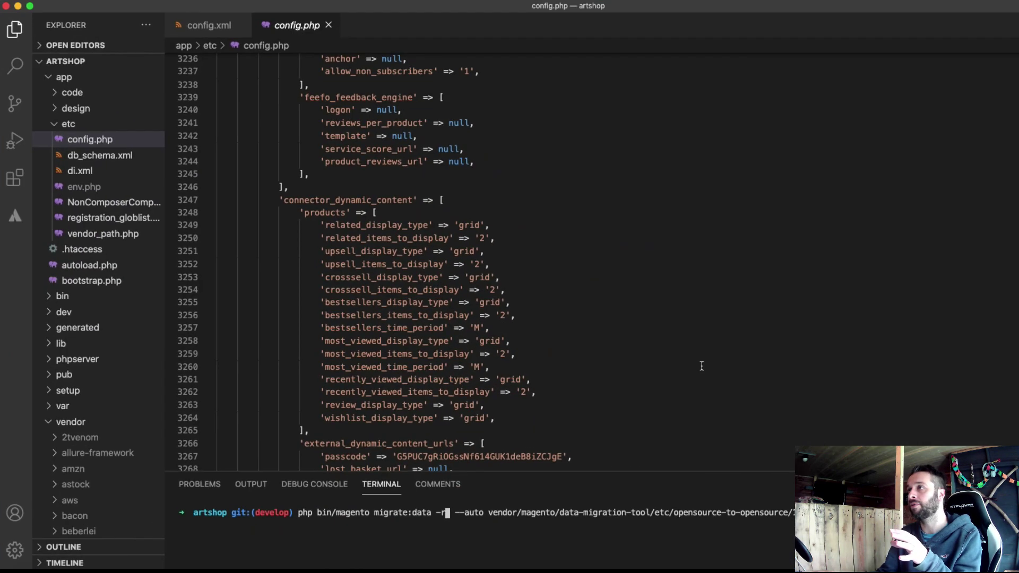
key("ctrl+Up")
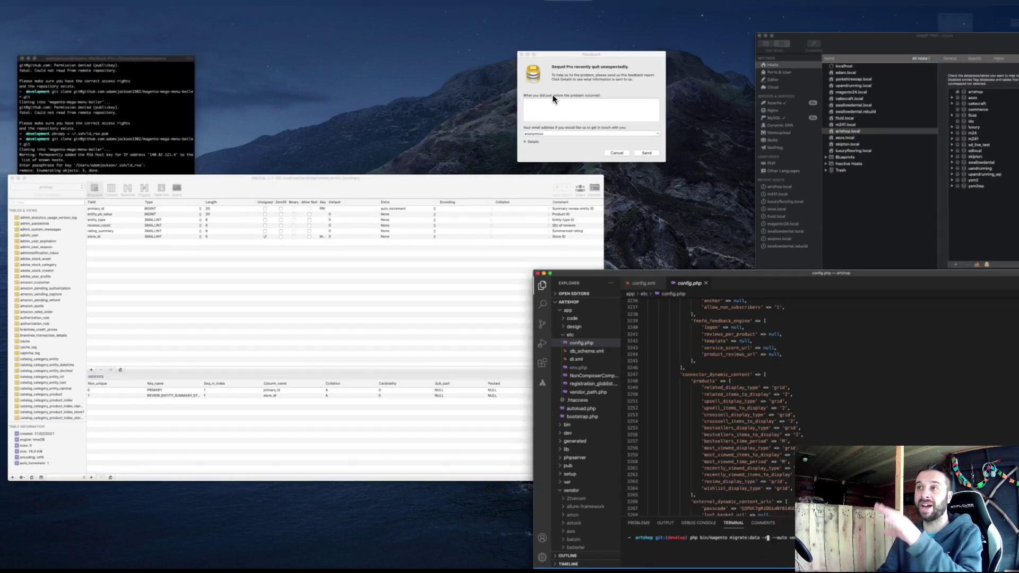
left_click(553, 94)
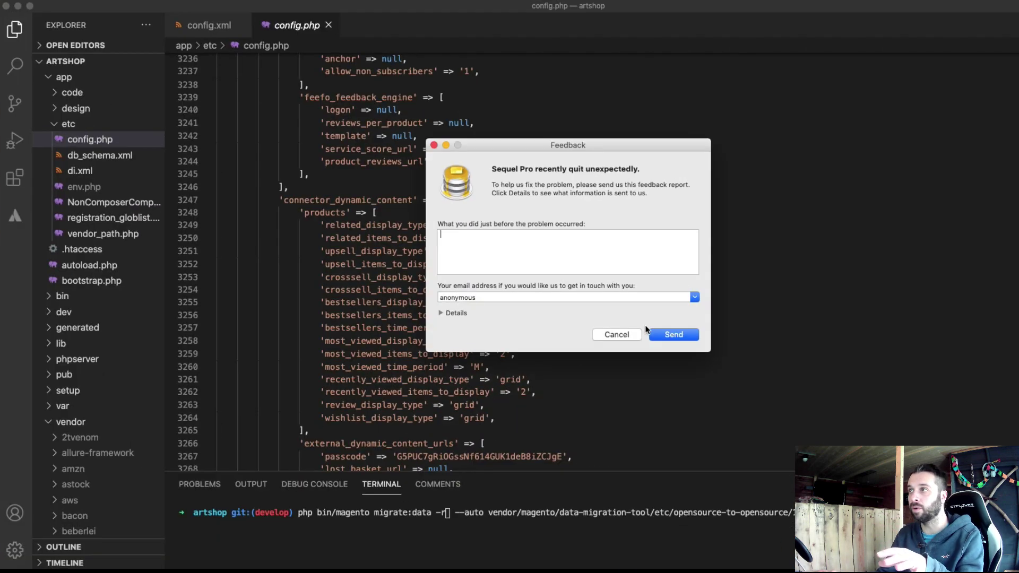
left_click(616, 333)
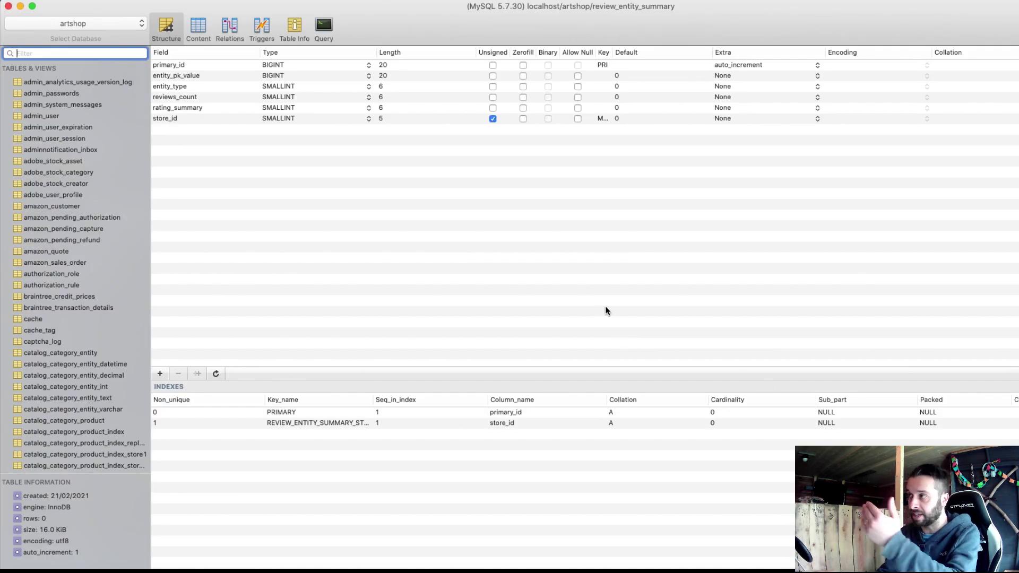
key("ctrl+Up")
left_click(751, 176)
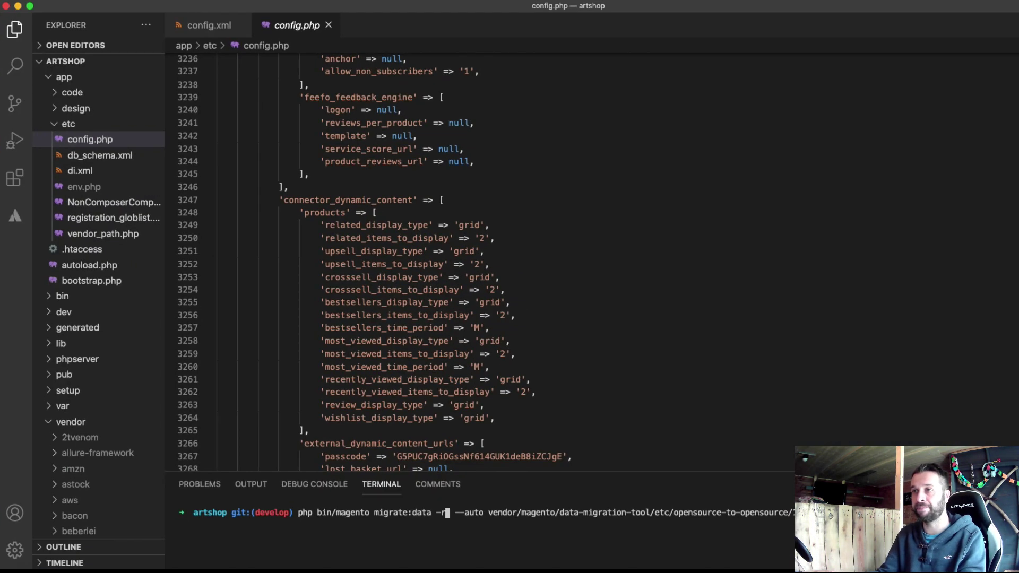
Step: Clear the terminal and rerun the setup:upgrade, di:compile, static deploy and cache chain
key("ctrl+u")
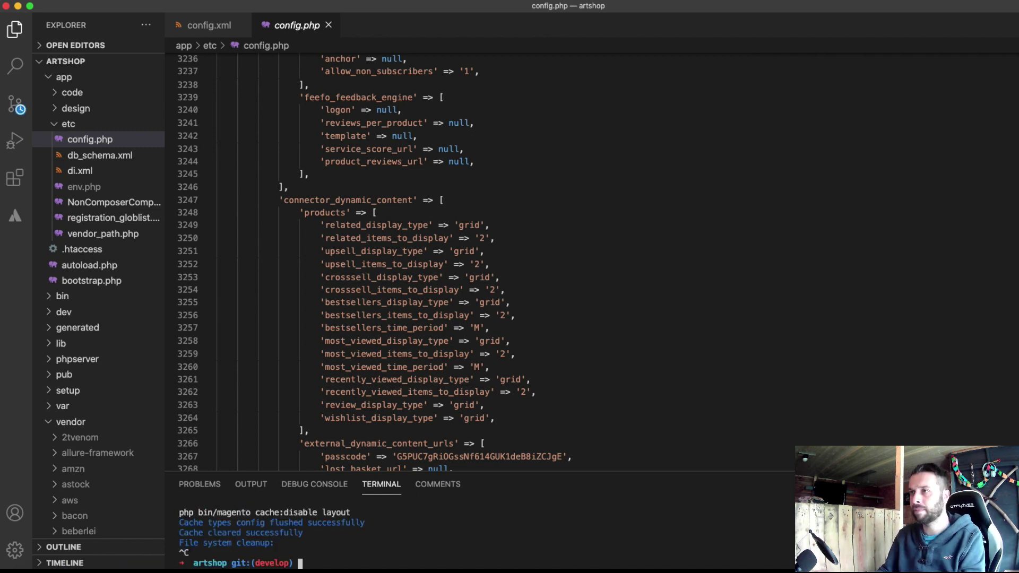
key("ctrl+l")
key("Up")
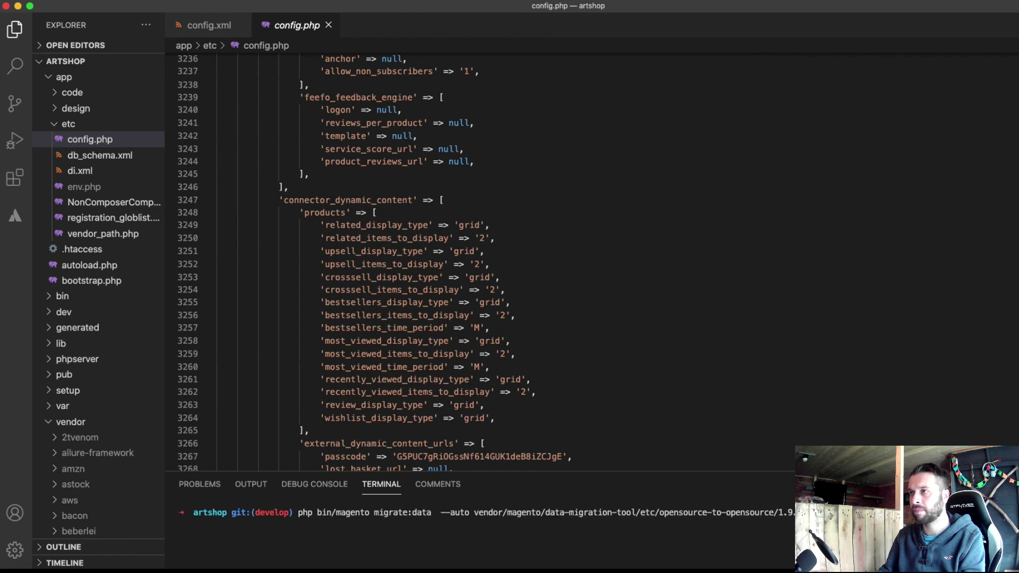
key("Up")
key("Up")
key("Down")
key("Up")
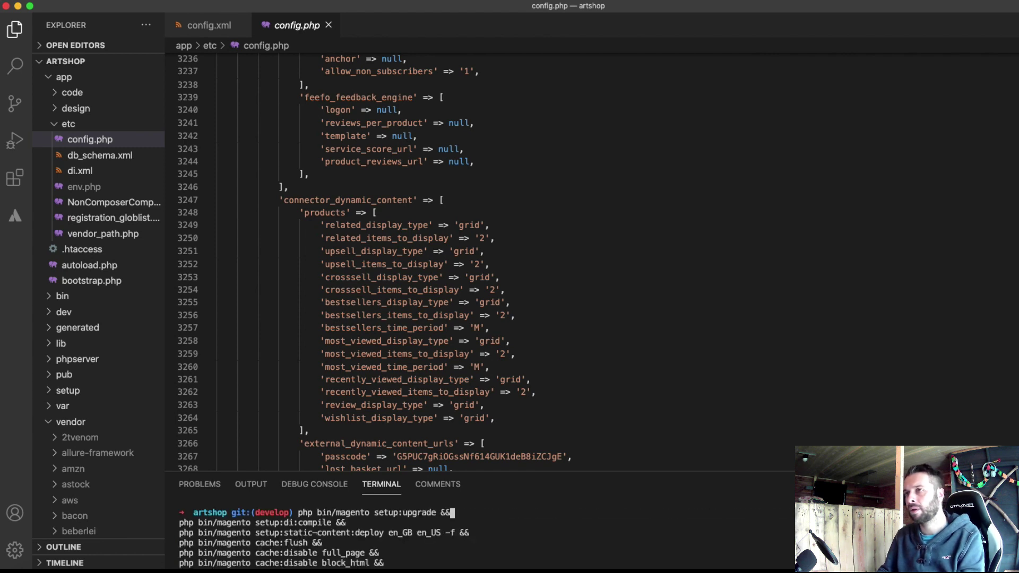
key("Return")
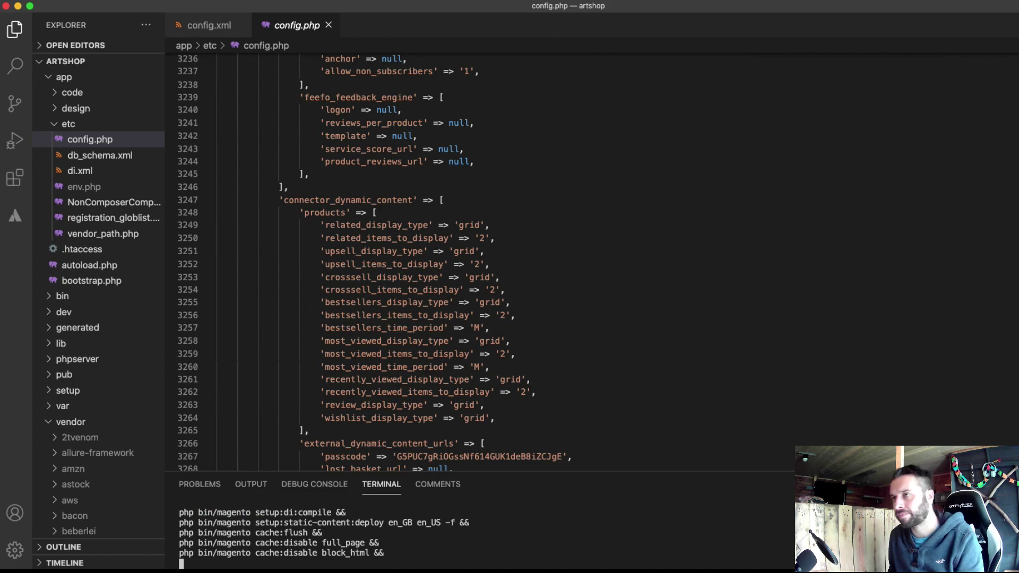
key("super+Tab")
left_click(24, 293)
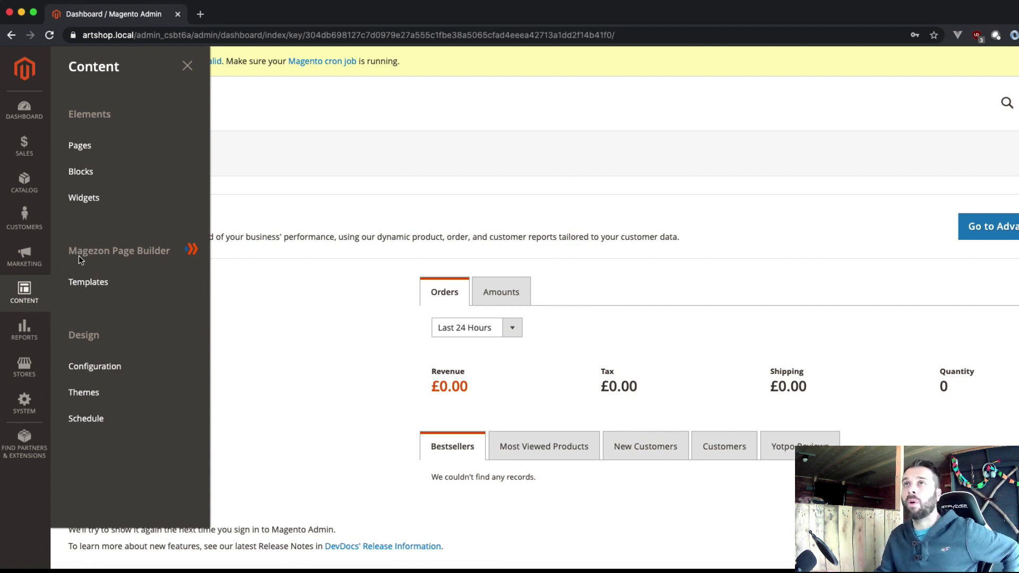
Step: Open the Default attribute set under Stores > Attribute Sets
left_click(27, 187)
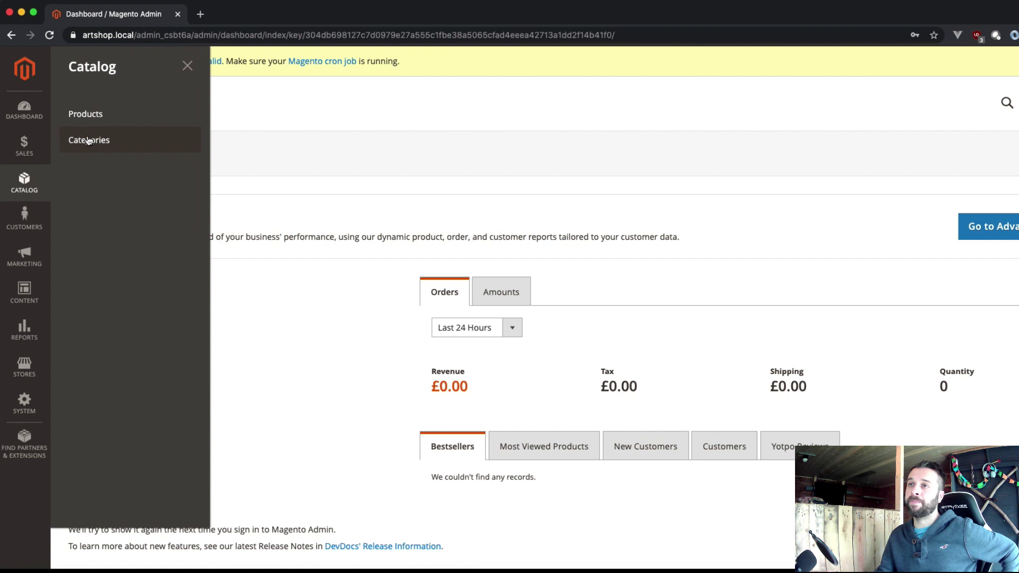
left_click(25, 367)
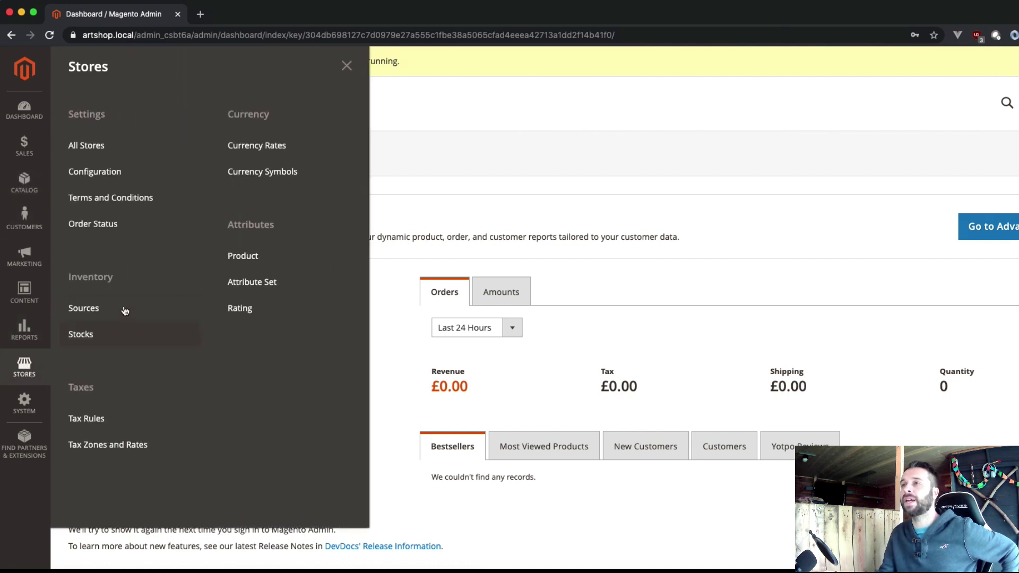
left_click(261, 284)
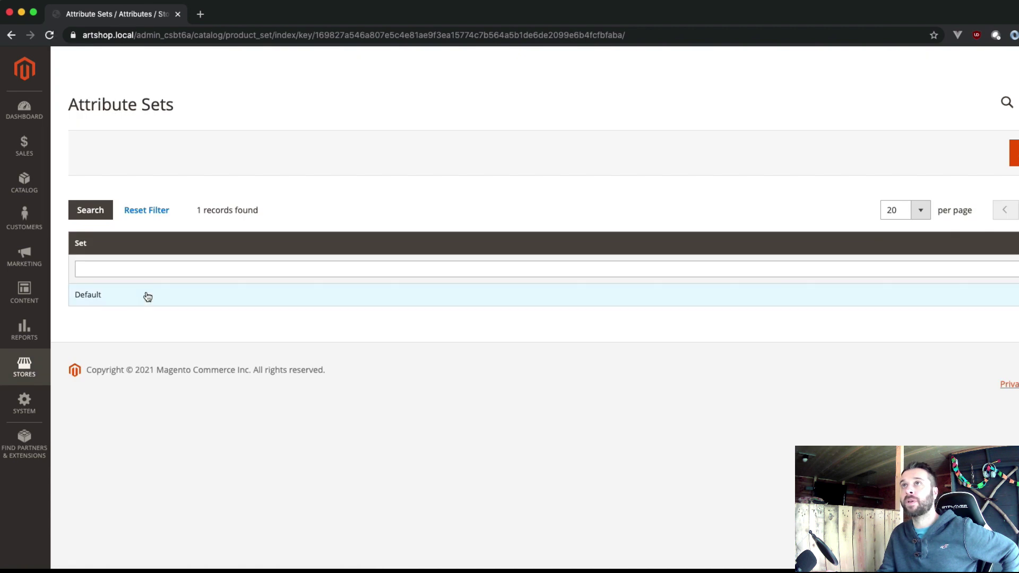
left_click(131, 301)
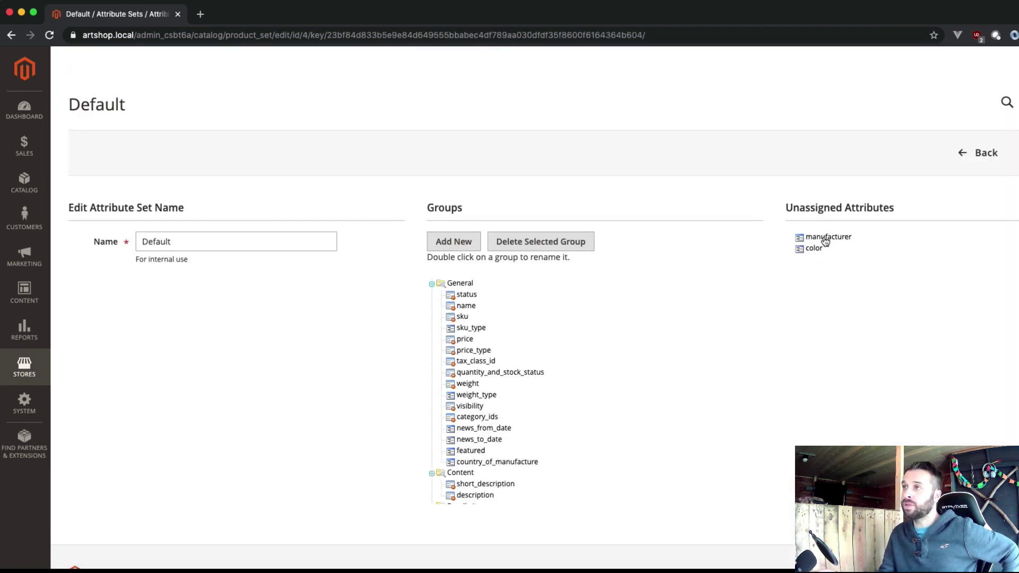
Step: Scroll through the Default set's groups and search the page for a size attribute
scroll(558, 386, "down", 1)
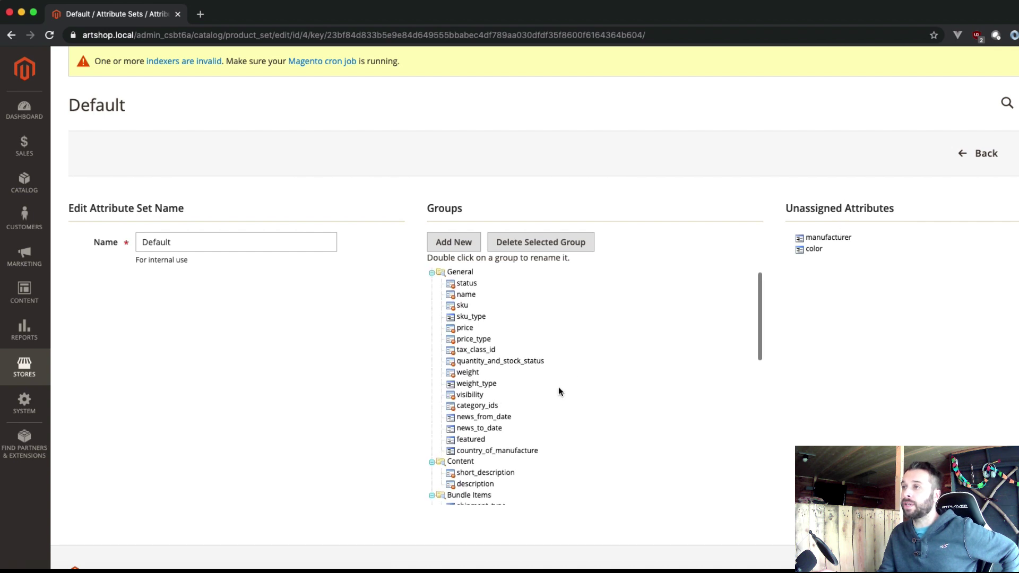
scroll(573, 382, "down", 5)
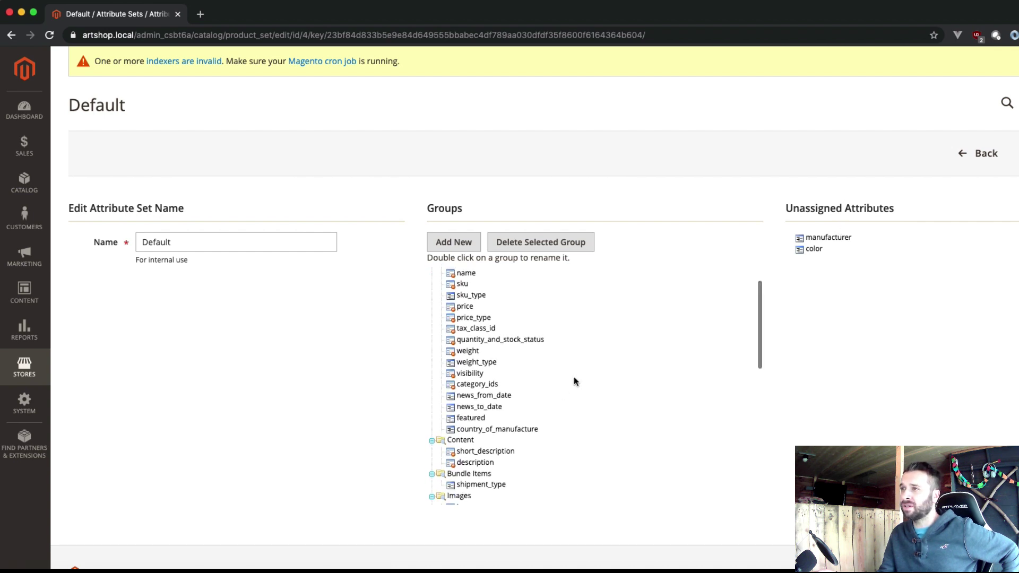
scroll(575, 380, "down", 6)
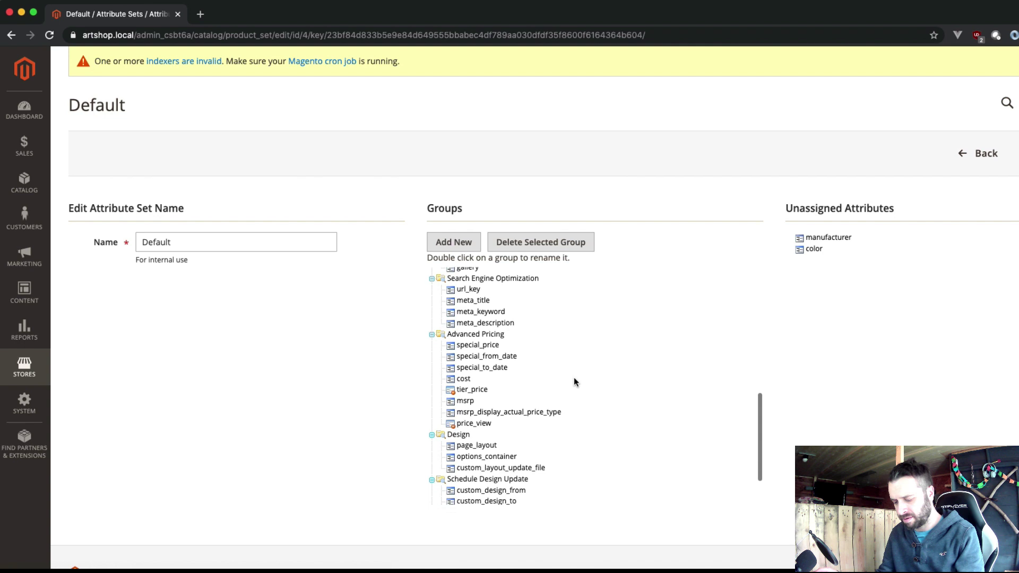
scroll(574, 377, "down", 2)
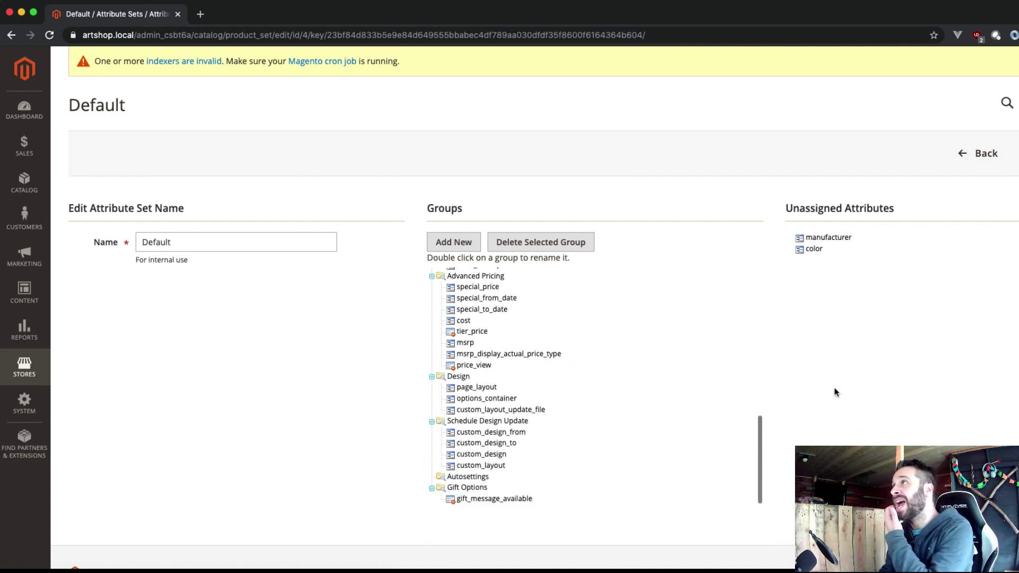
key("super+f")
type("size")
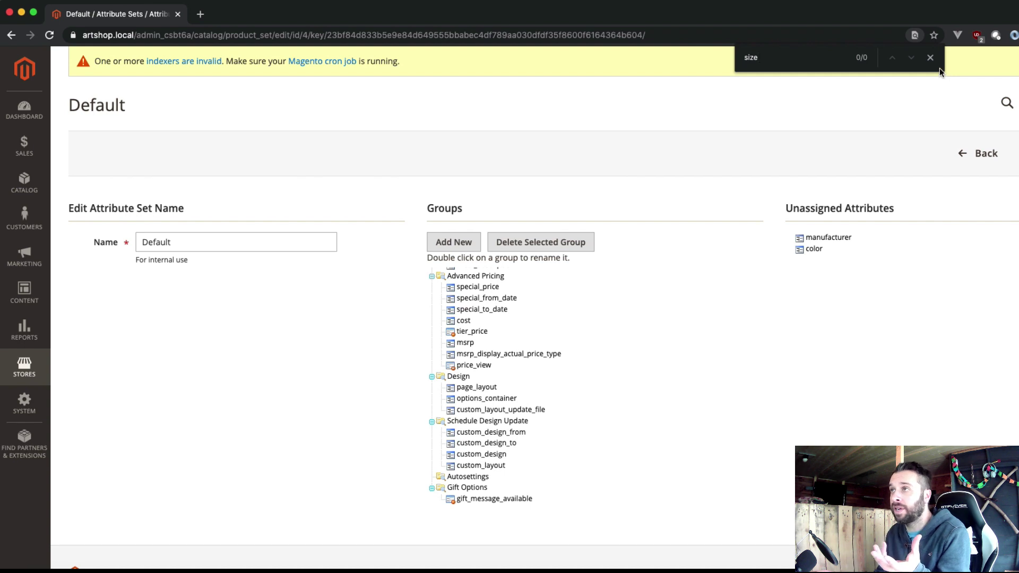
left_click(930, 57)
scroll(540, 339, "up", 10)
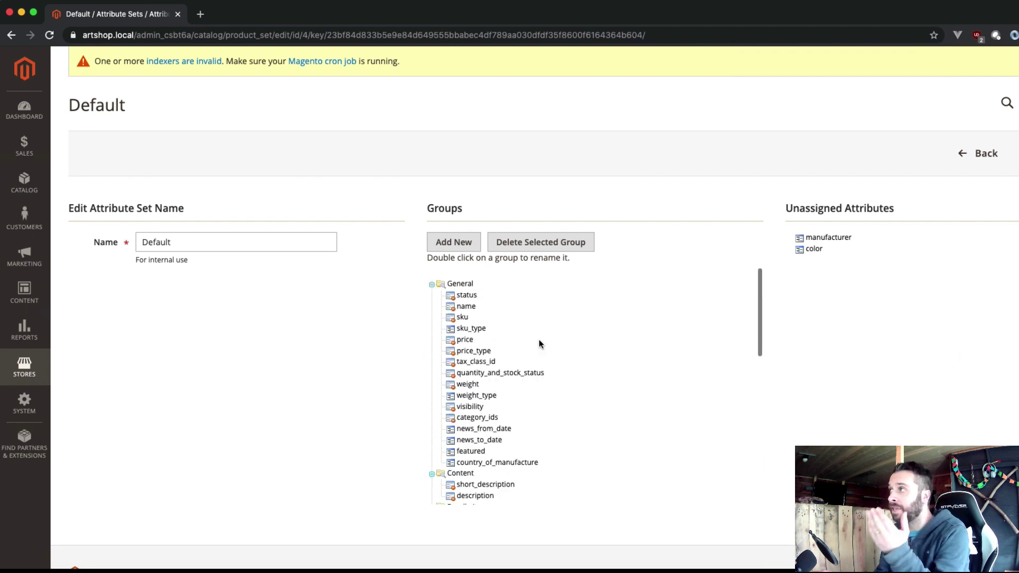
scroll(534, 348, "down", 2)
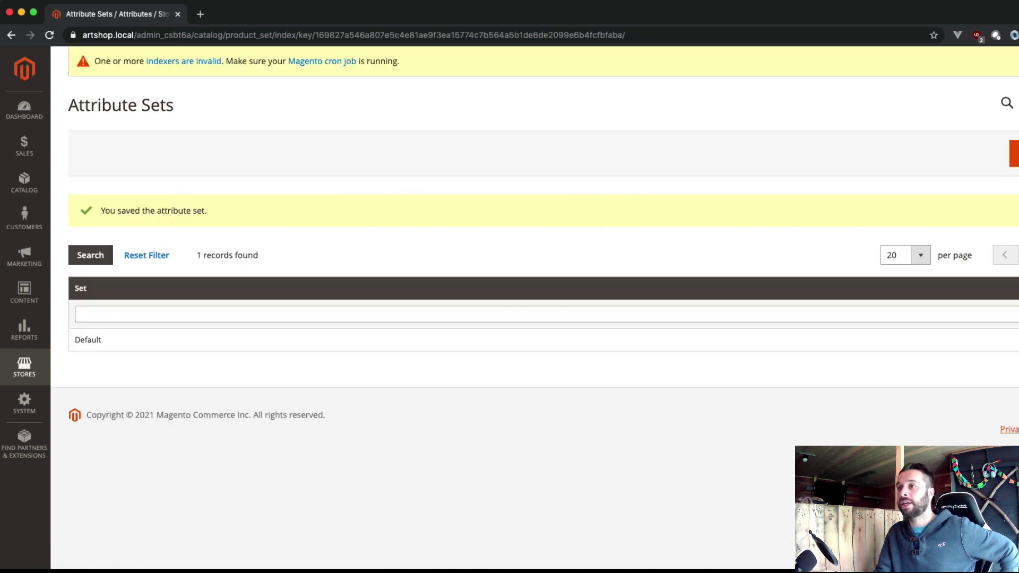
Step: Clear the VS Code terminal, recall migrate:data and insert -r before --auto
left_click(374, 569)
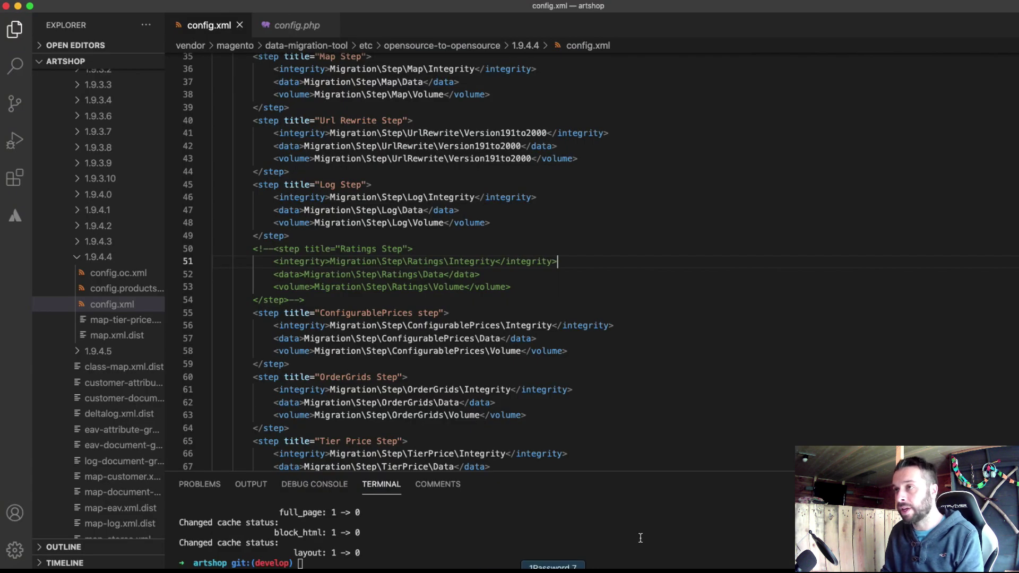
left_click(478, 526)
type("clear")
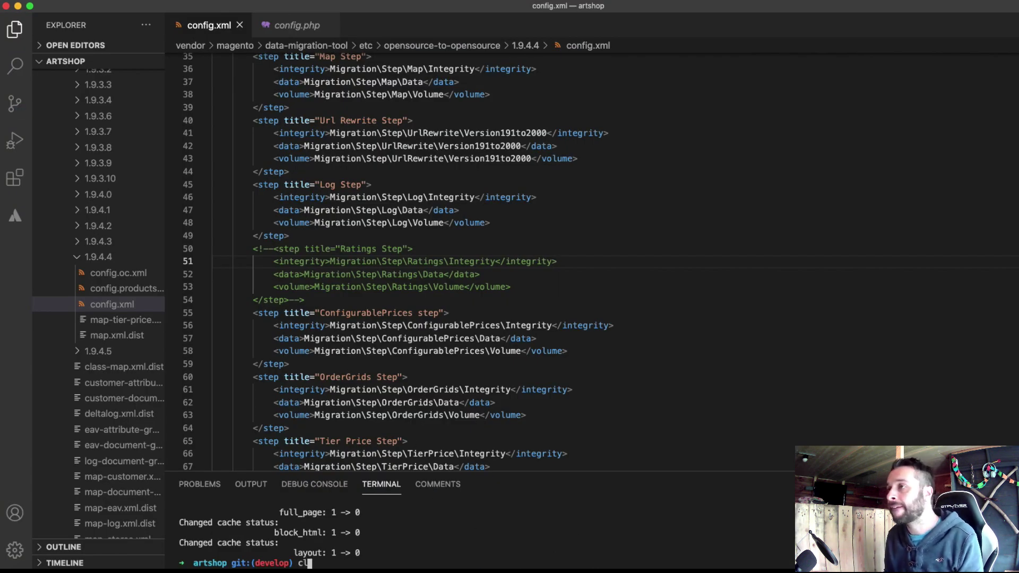
key("Return")
key("Up")
key("Up")
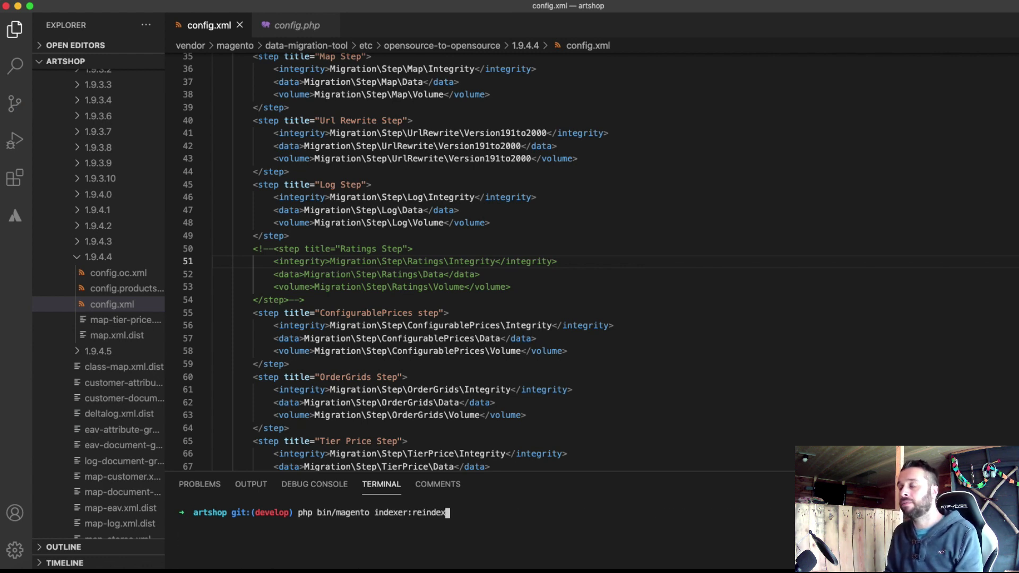
type("-r")
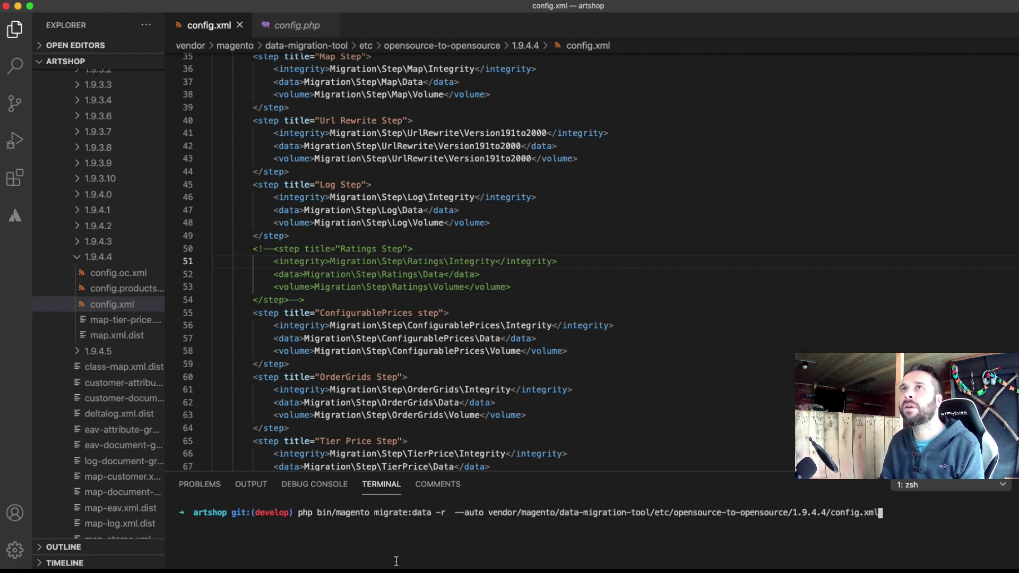
left_click(486, 565)
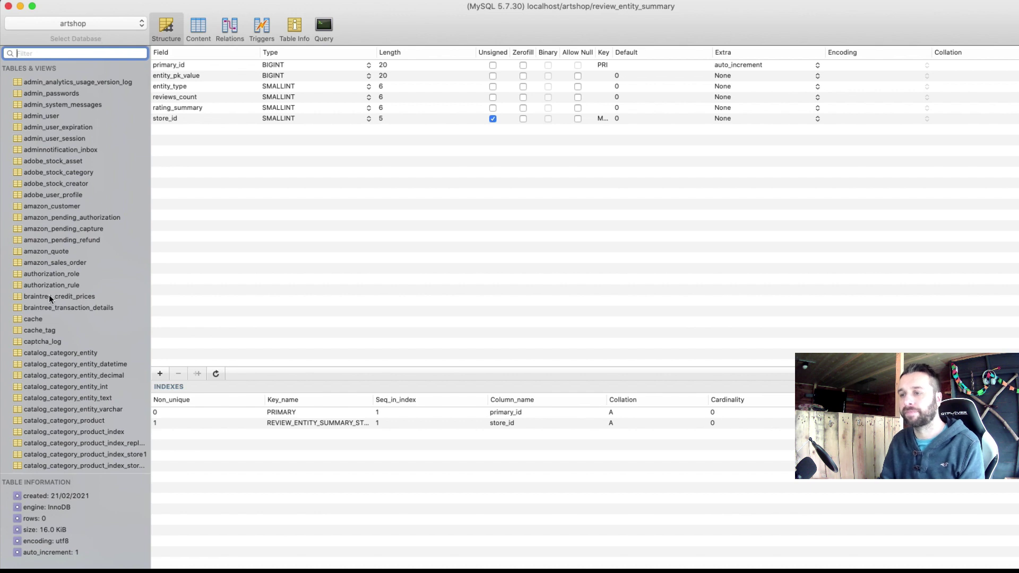
Step: Filter tables by 'review', inspect review_entity and review_entity_summary, then clear the filter and minimise
scroll(51, 299, "down", 20)
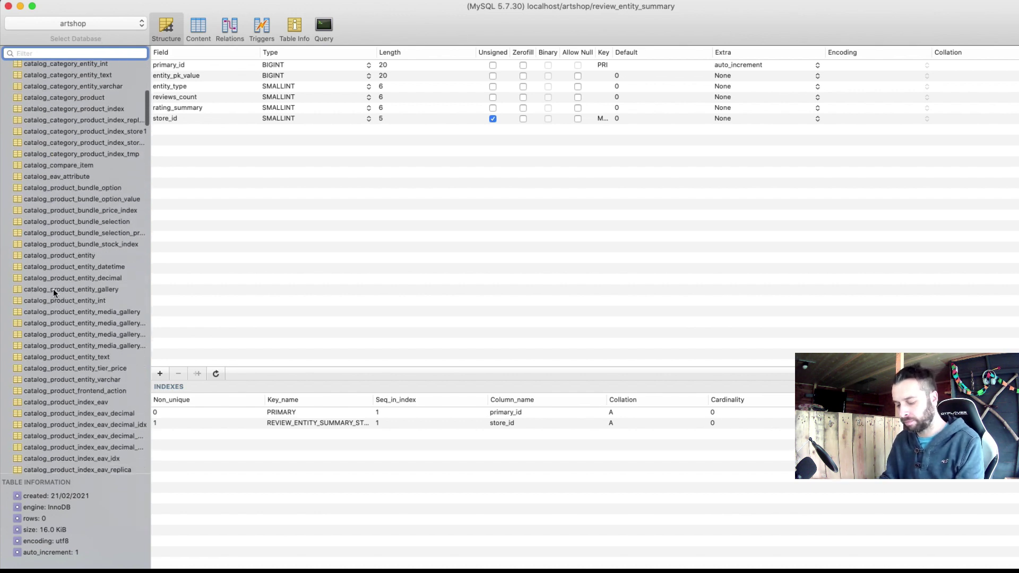
left_click(50, 53)
type("review")
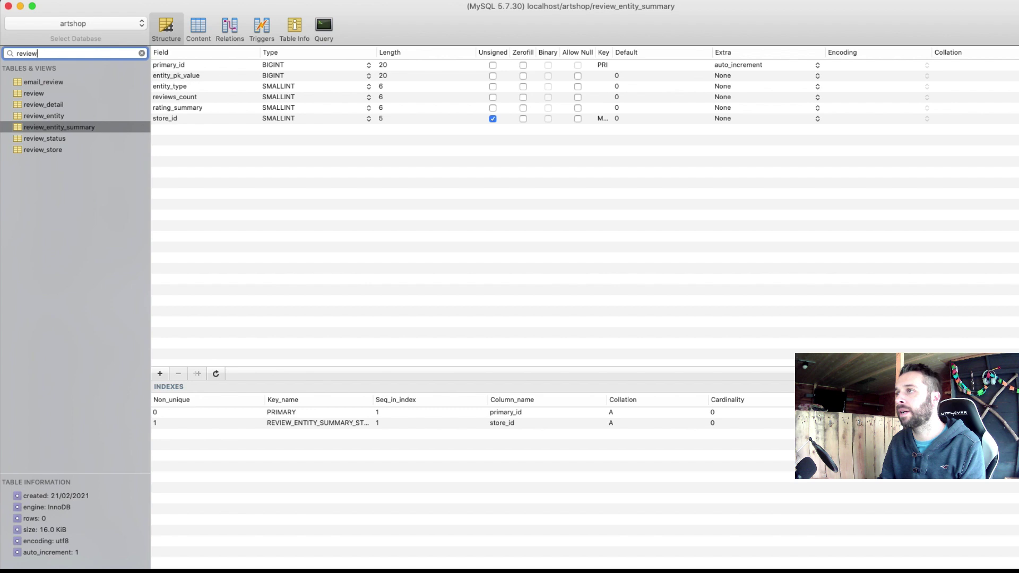
left_click(55, 118)
left_click(43, 127)
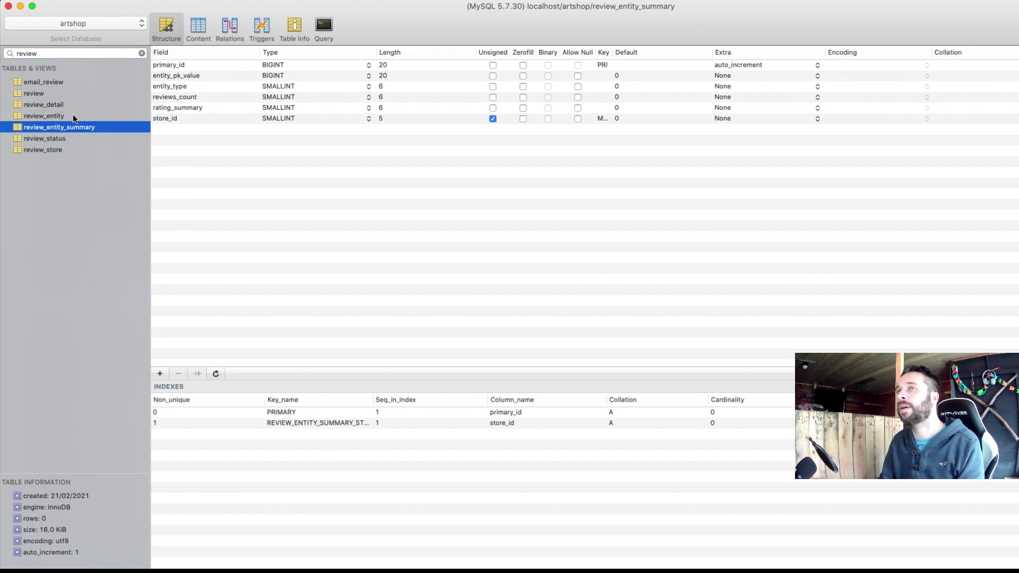
left_click(141, 53)
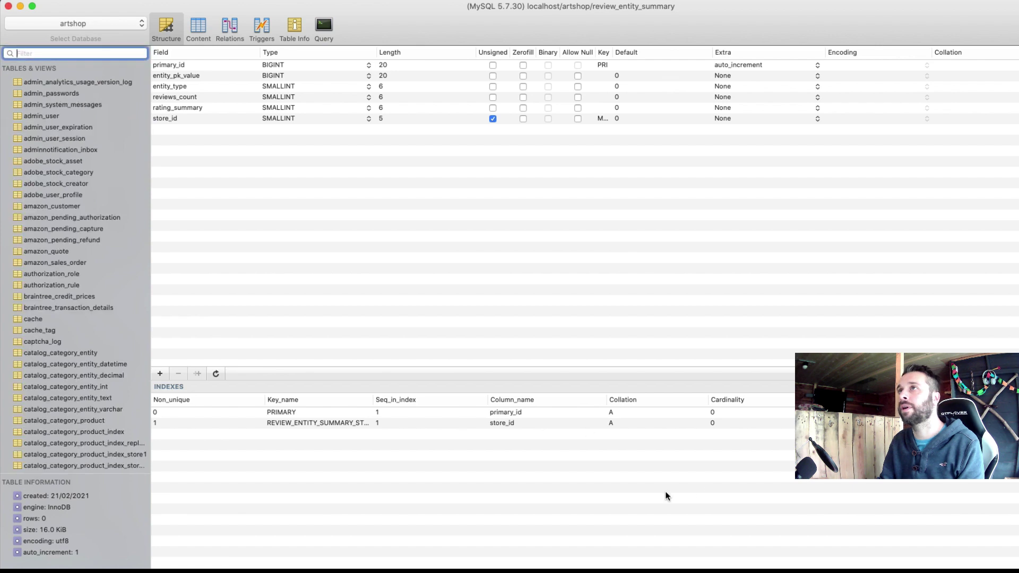
left_click(21, 7)
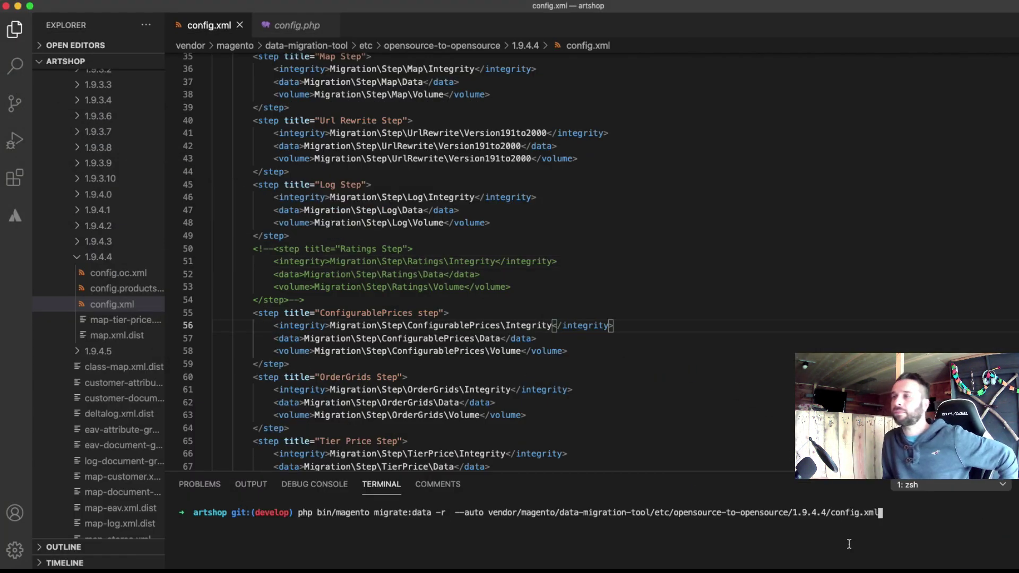
Step: Run php bin/magento migrate:data -r --auto with the 1.9.4.4 config.xml to restart the migration
key("Return")
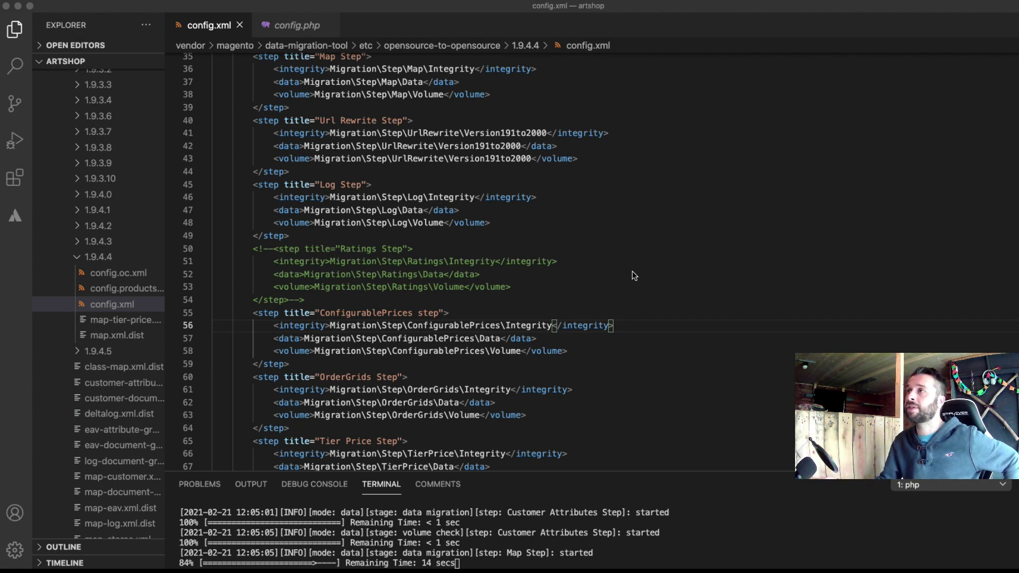
scroll(435, 302, "down", 20)
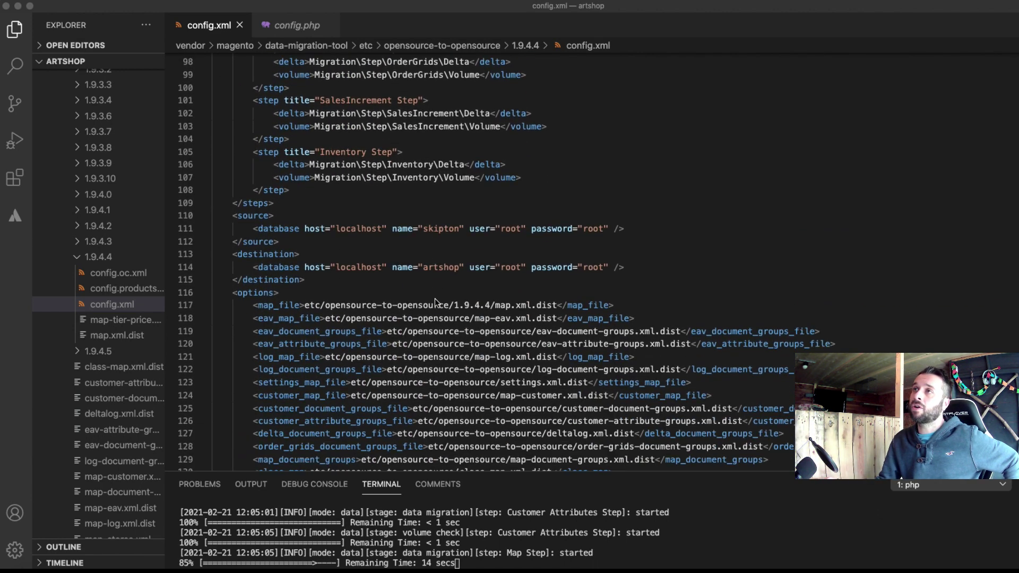
scroll(435, 302, "down", 1)
left_click(387, 210)
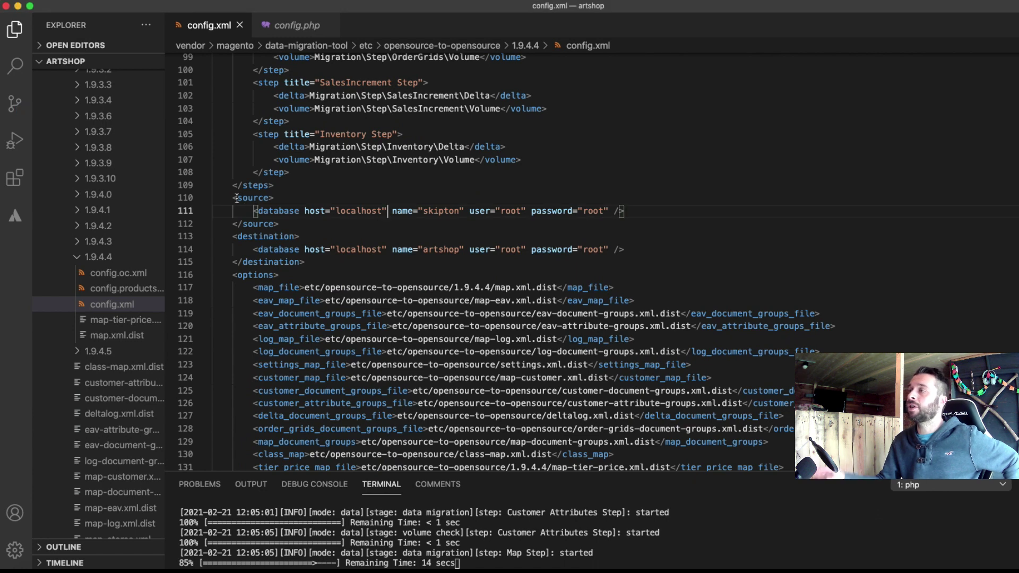
left_click_drag(232, 198, 286, 224)
left_click(668, 213)
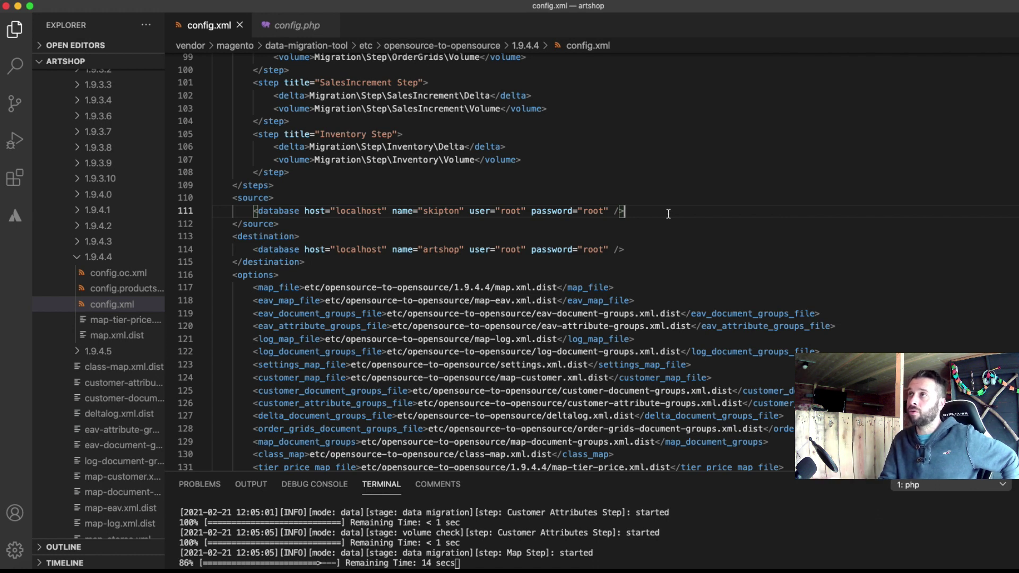
left_click_drag(393, 248, 465, 249)
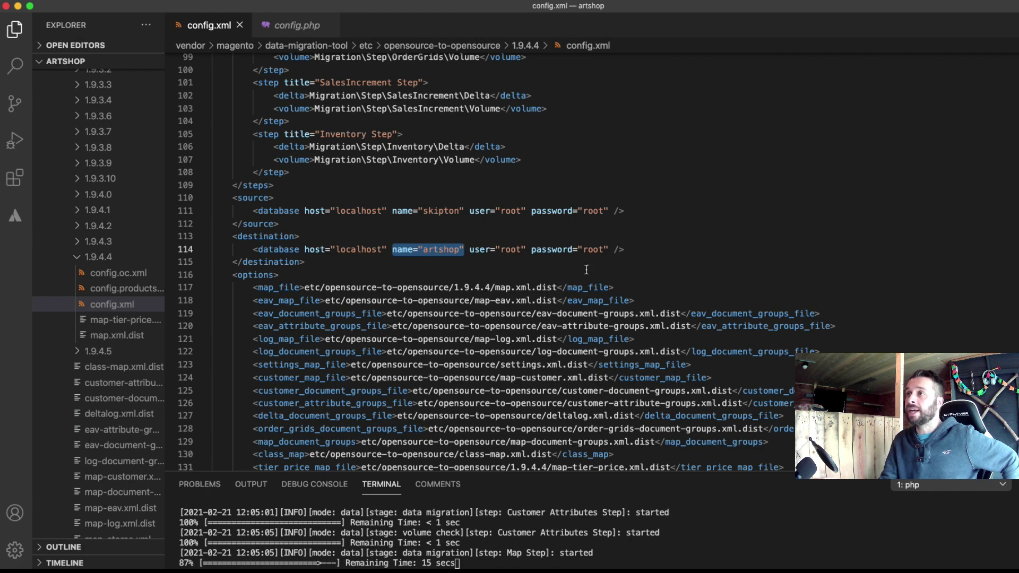
Step: Review the migration options in config.xml and select the source database entry on line 111
scroll(586, 249, "down", 5)
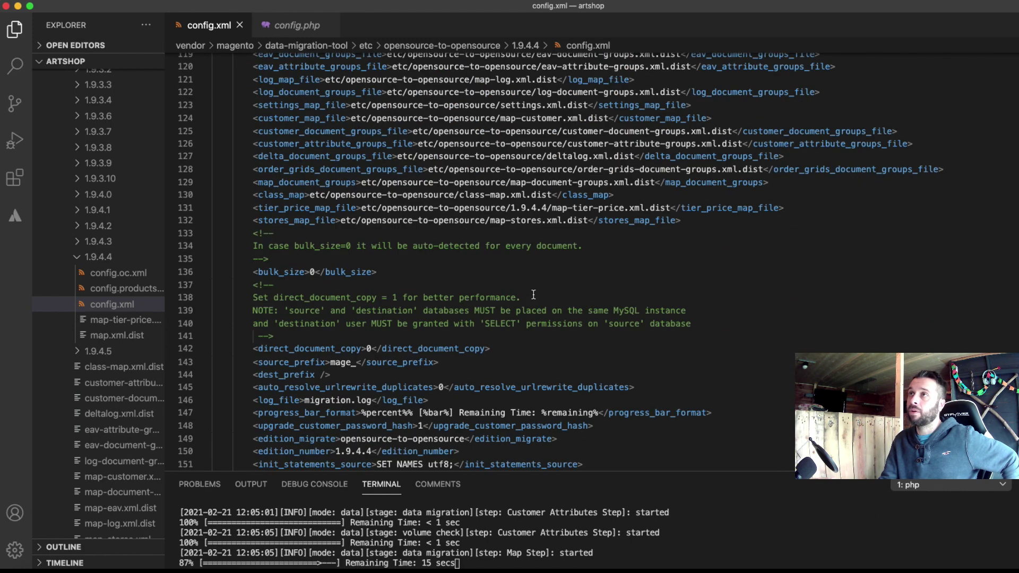
scroll(534, 295, "up", 5)
left_click_drag(626, 220, 248, 221)
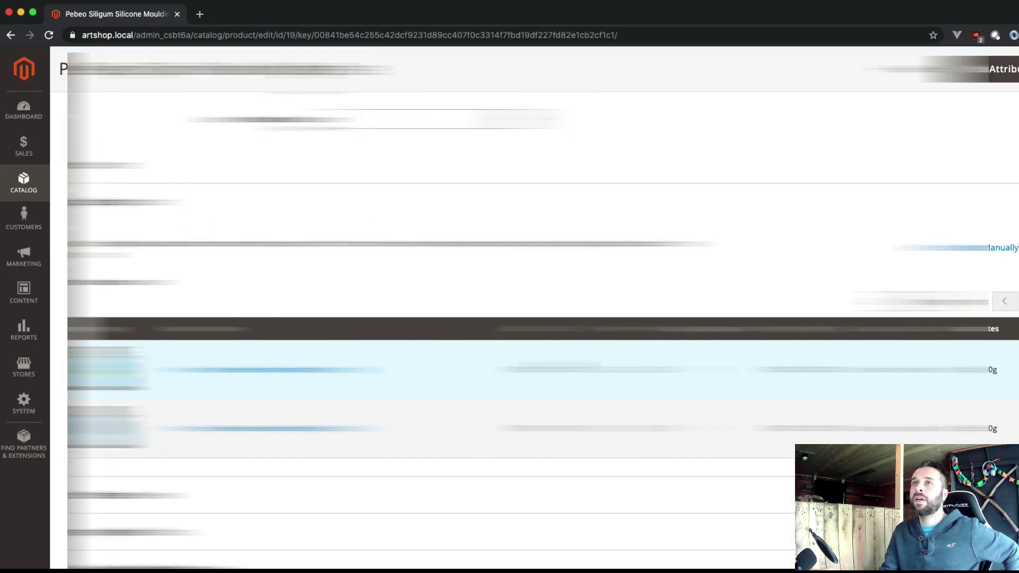
Step: Go to Catalog > Products and review the Winsor & Newton product's colour-swatch configurations
scroll(531, 319, "up", 2)
scroll(531, 319, "up", 3)
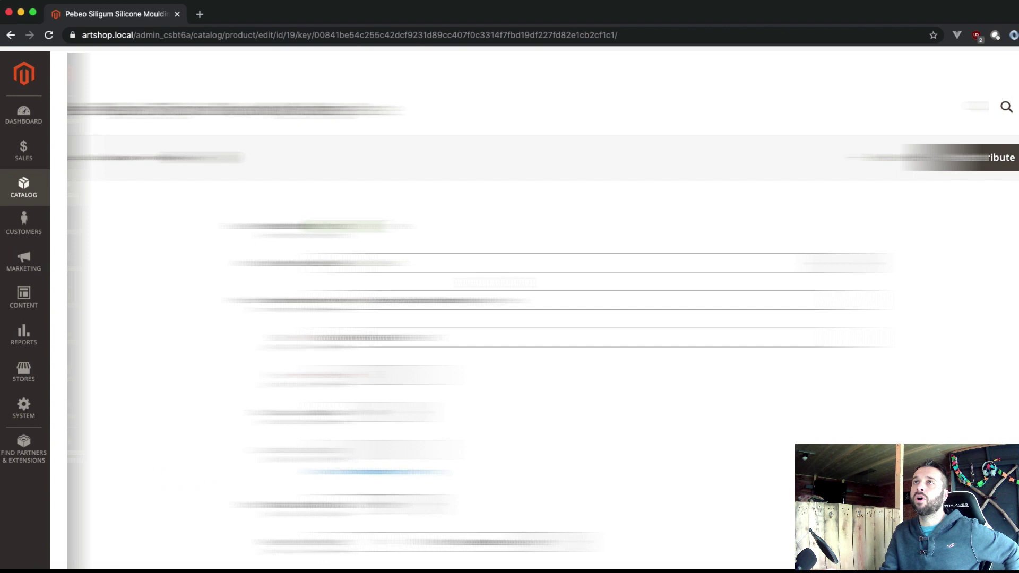
left_click(16, 184)
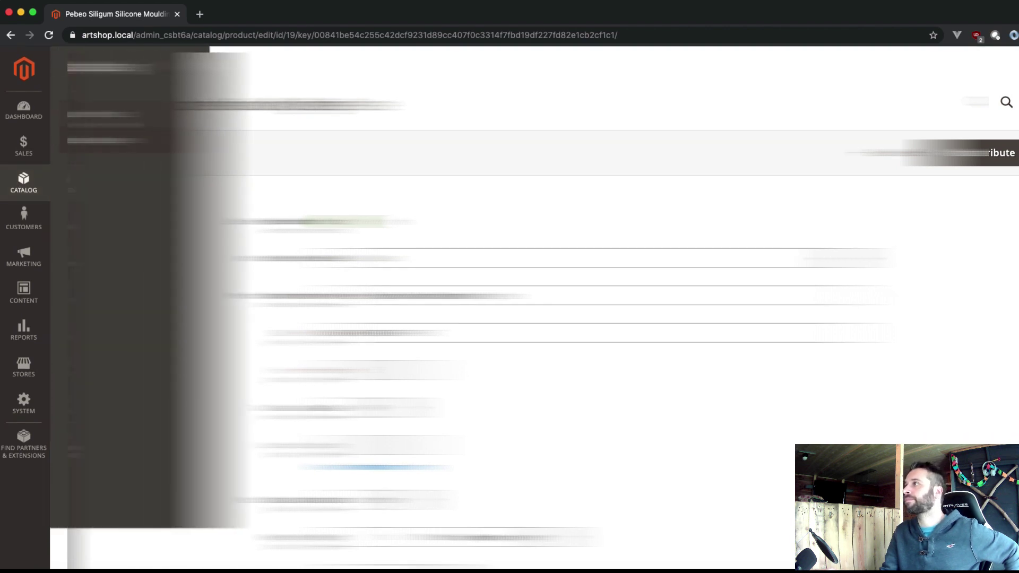
left_click(106, 114)
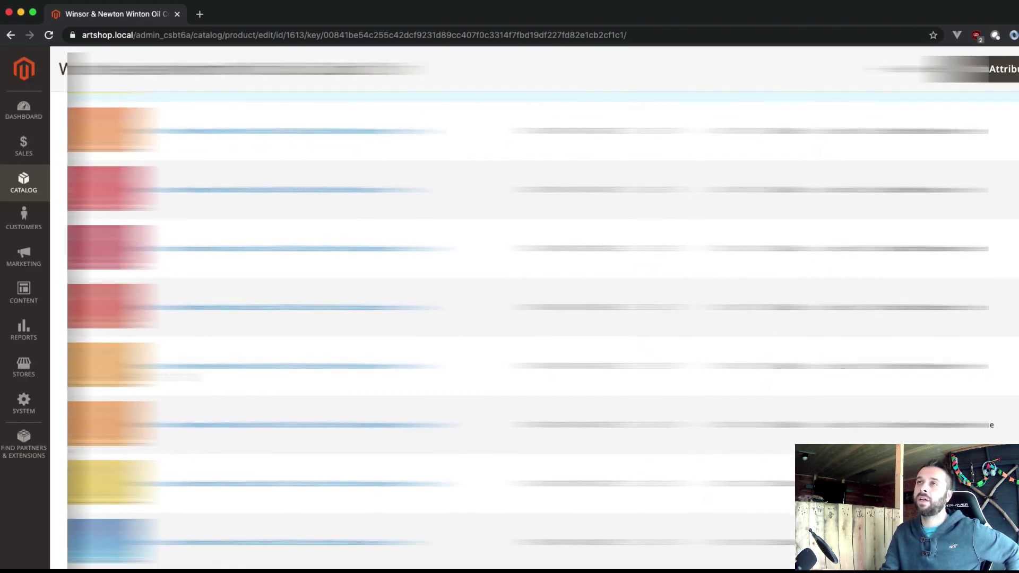
scroll(530, 319, "down", 15)
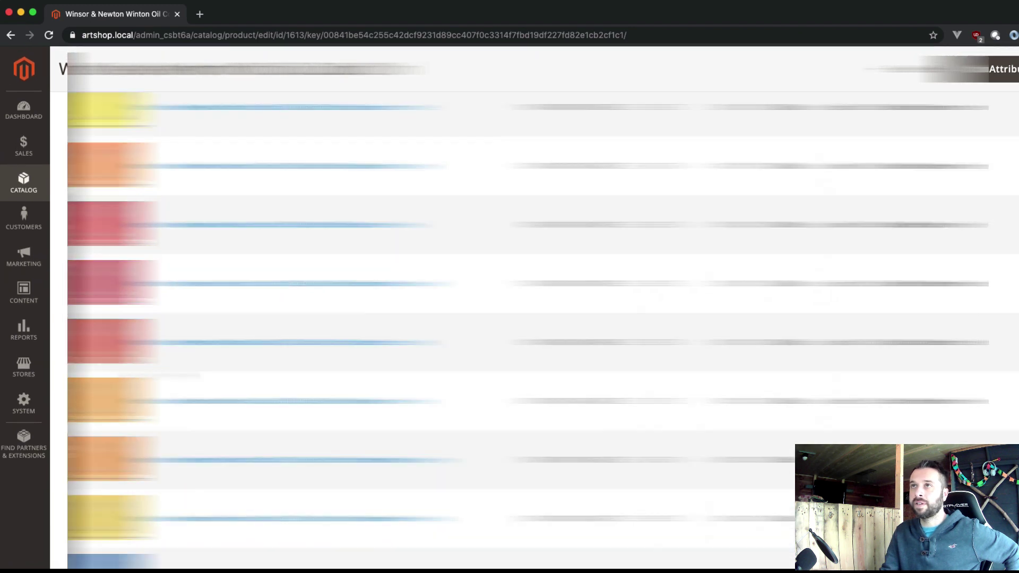
scroll(531, 318, "up", 10)
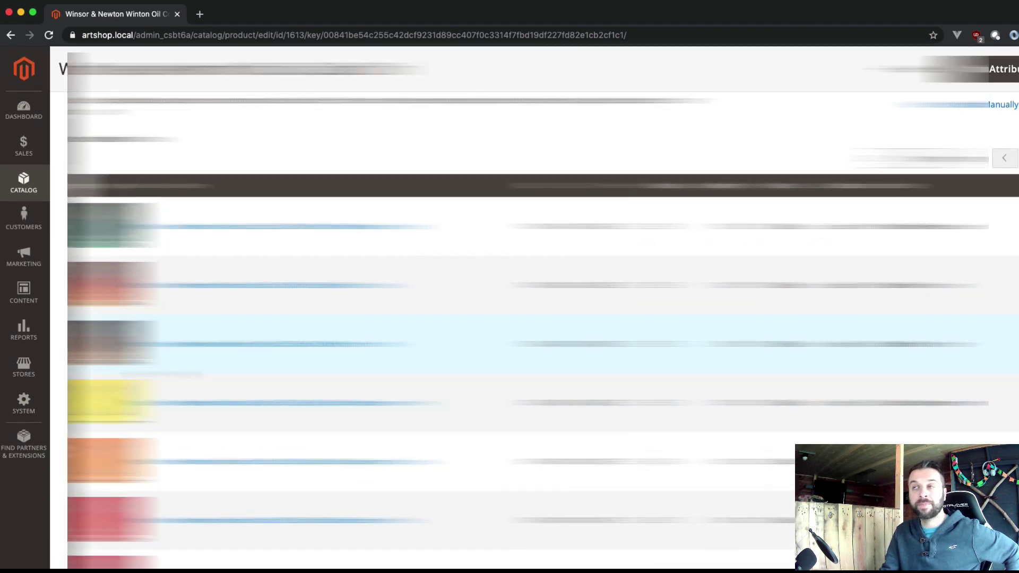
scroll(531, 318, "up", 5)
key("super+Tab")
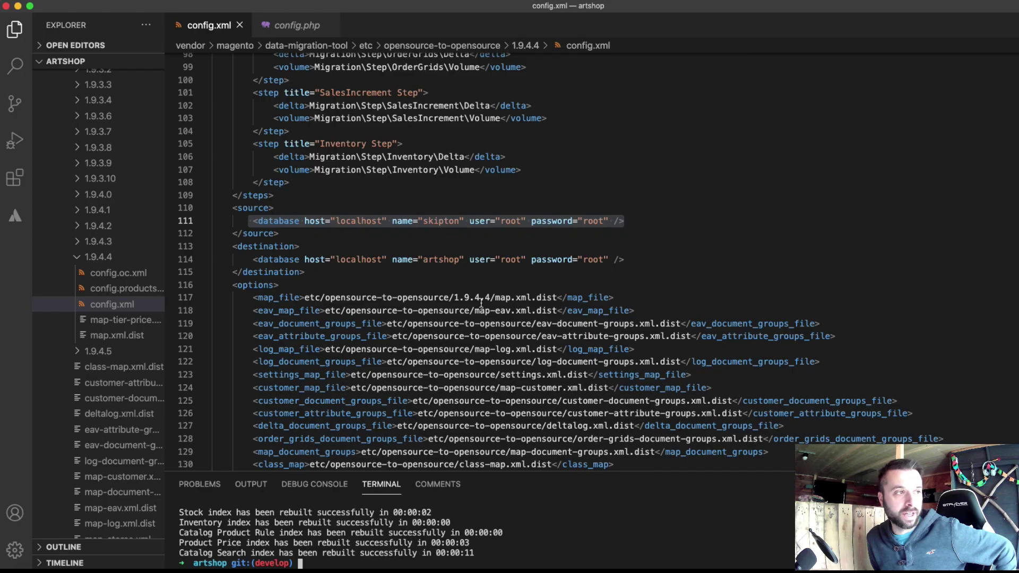